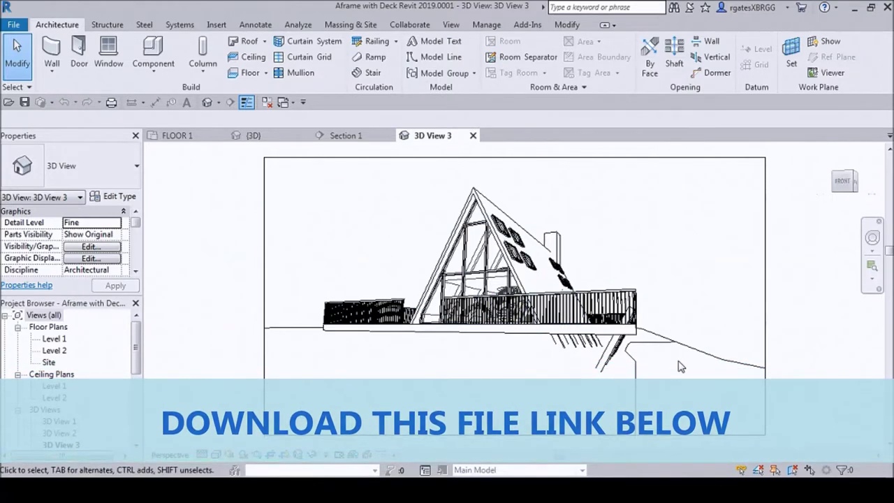
Select the topography surface, turn the 3D view to the front, then clear the selection.
{"action": "left_click", "coordinate": [660, 336]}
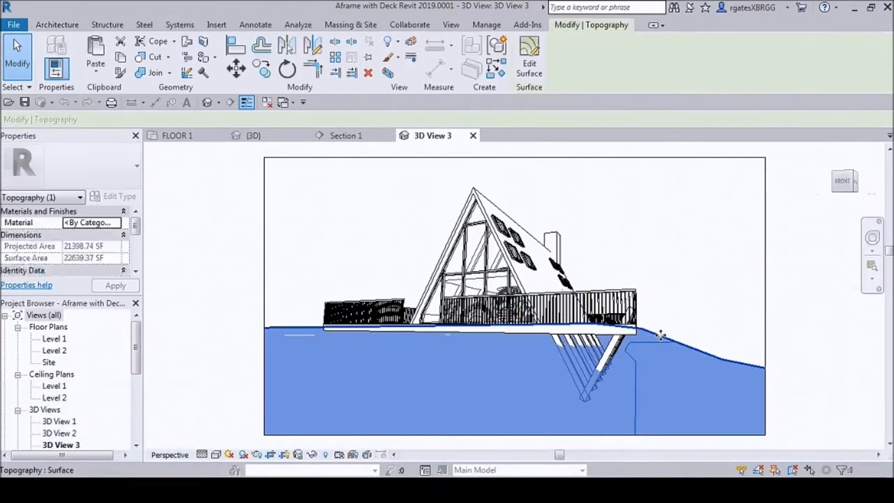
{"action": "scroll", "coordinate": [660, 336], "scroll_direction": "up", "scroll_amount": 1}
{"action": "scroll", "coordinate": [660, 336], "scroll_direction": "down", "scroll_amount": 2}
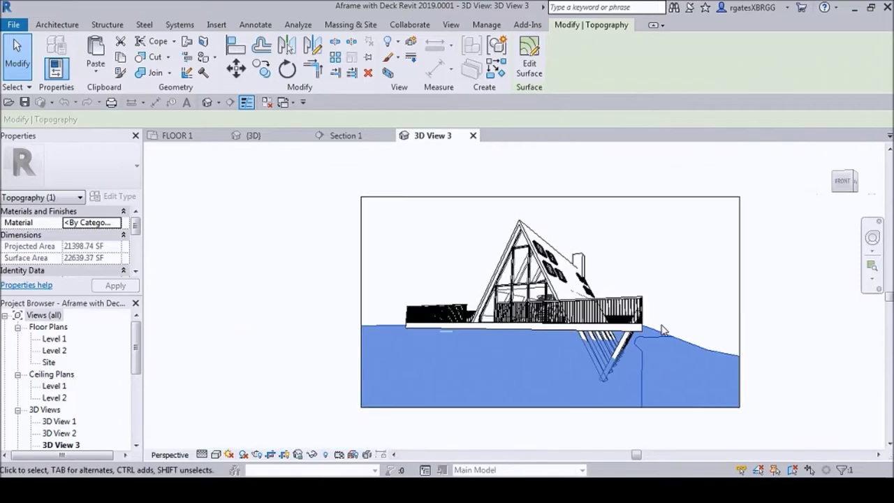
{"action": "scroll", "coordinate": [663, 330], "scroll_direction": "up", "scroll_amount": 2}
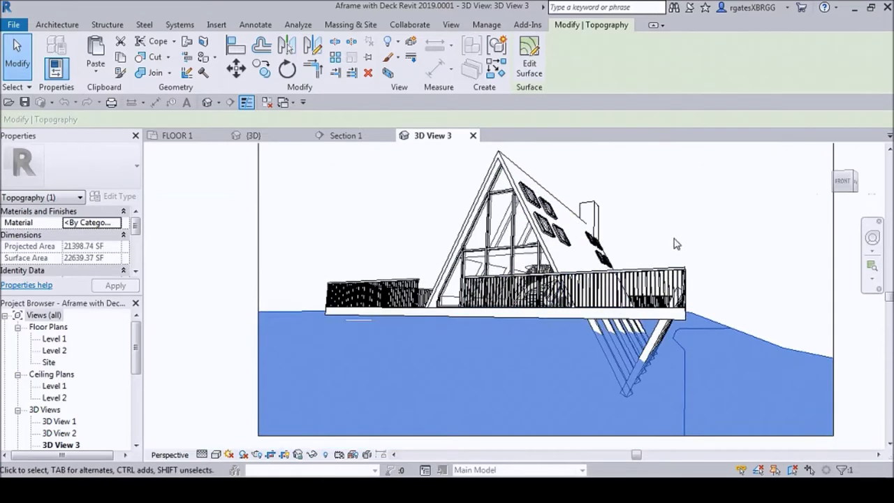
{"action": "left_click", "coordinate": [843, 183]}
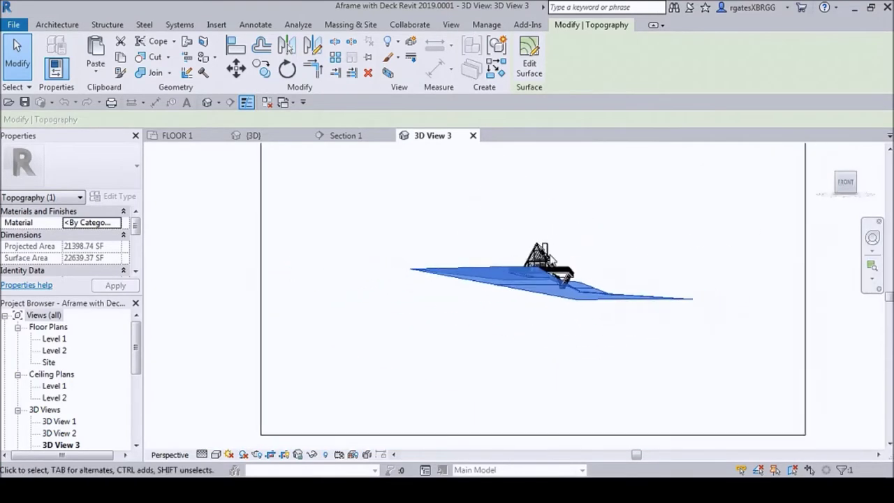
{"action": "scroll", "coordinate": [496, 293], "scroll_direction": "up", "scroll_amount": 3}
{"action": "key", "text": "Escape"}
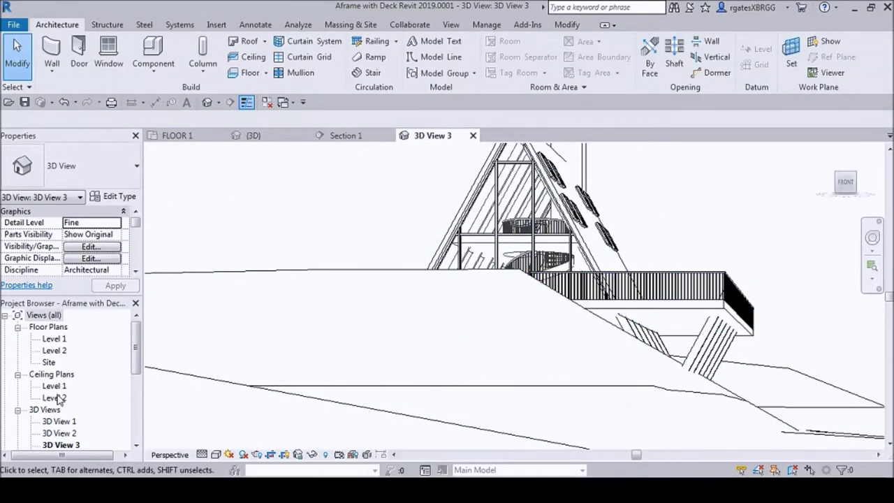
{"action": "scroll", "coordinate": [139, 362], "scroll_direction": "down", "scroll_amount": 5}
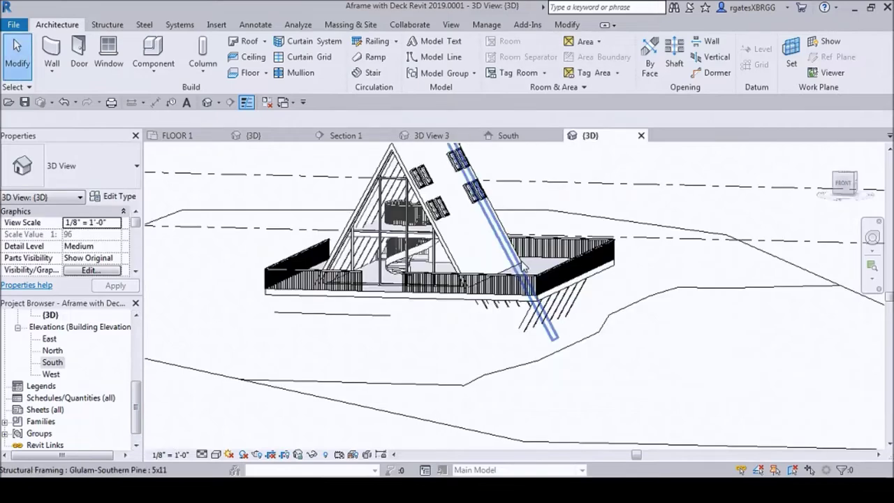
{"action": "scroll", "coordinate": [363, 299], "scroll_direction": "up", "scroll_amount": 2}
Select the deck floor, then the topography surface, to inspect them, and deselect.
{"action": "left_click", "coordinate": [356, 314]}
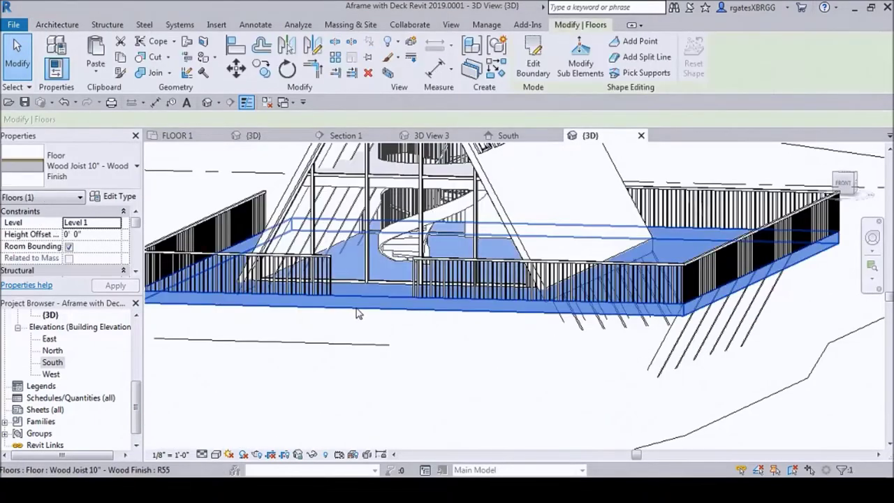
{"action": "scroll", "coordinate": [266, 321], "scroll_direction": "down", "scroll_amount": 3}
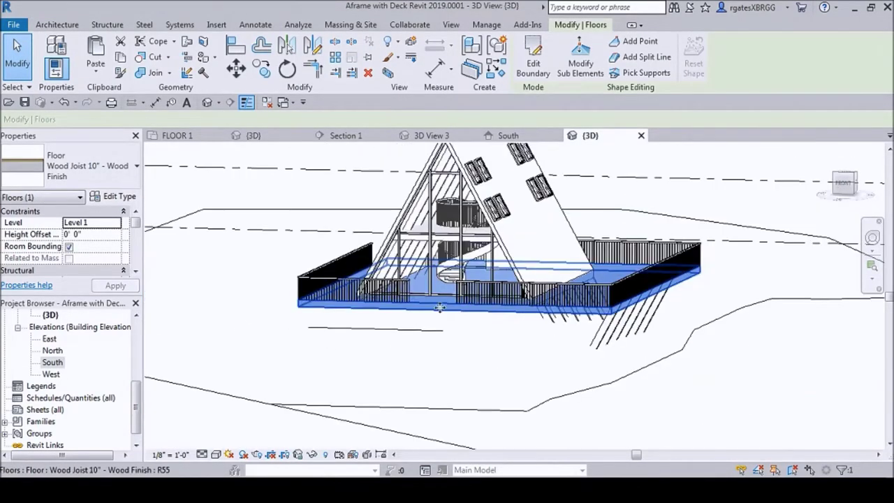
{"action": "scroll", "coordinate": [313, 307], "scroll_direction": "up", "scroll_amount": 2}
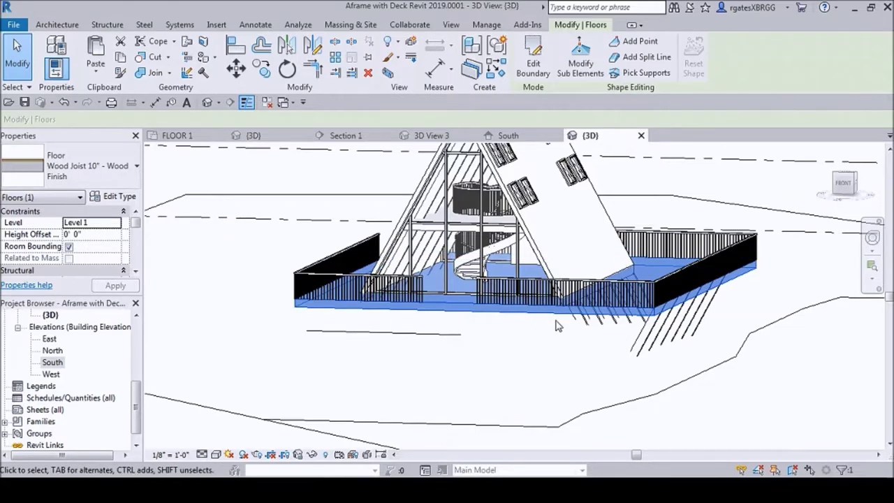
{"action": "left_click", "coordinate": [424, 340]}
{"action": "scroll", "coordinate": [536, 312], "scroll_direction": "up", "scroll_amount": 3}
{"action": "scroll", "coordinate": [554, 311], "scroll_direction": "down", "scroll_amount": 2}
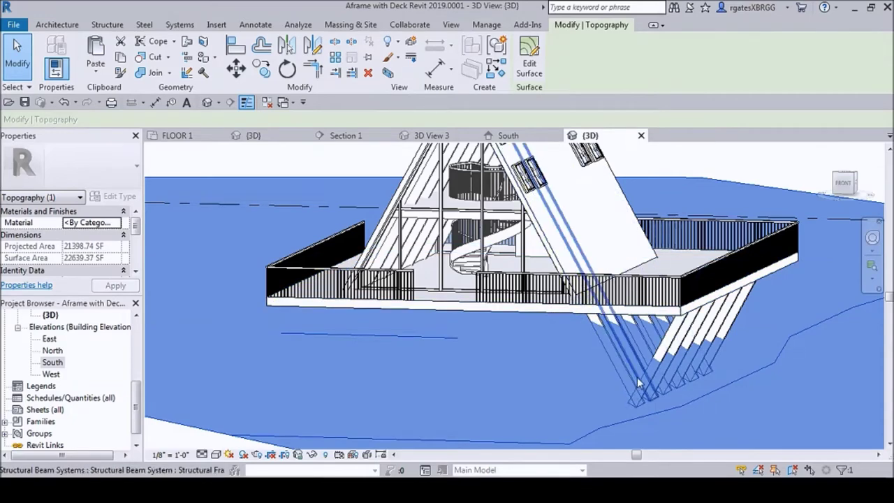
{"action": "scroll", "coordinate": [603, 345], "scroll_direction": "down", "scroll_amount": 5}
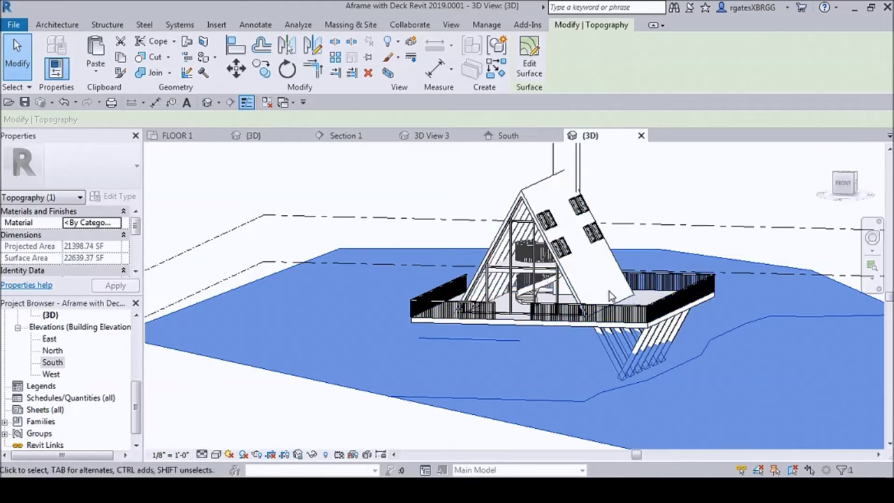
{"action": "left_click", "coordinate": [695, 209]}
{"action": "scroll", "coordinate": [606, 321], "scroll_direction": "up", "scroll_amount": 3}
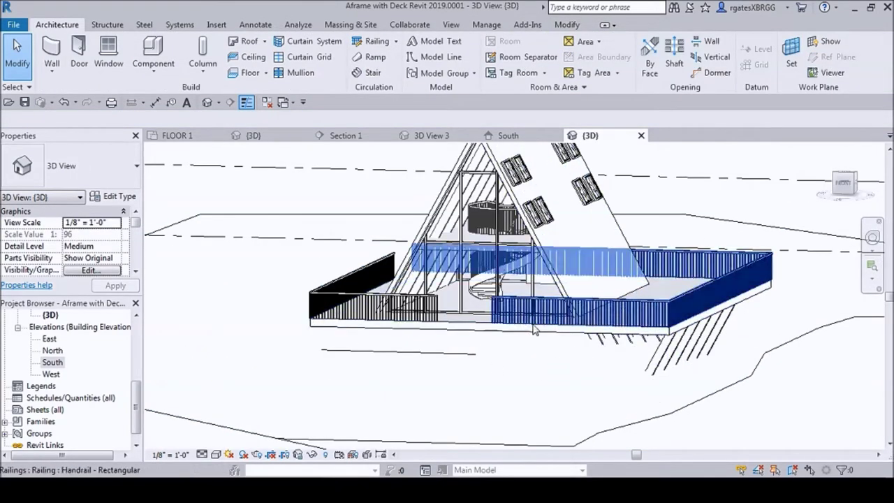
{"action": "scroll", "coordinate": [601, 371], "scroll_direction": "down", "scroll_amount": 3}
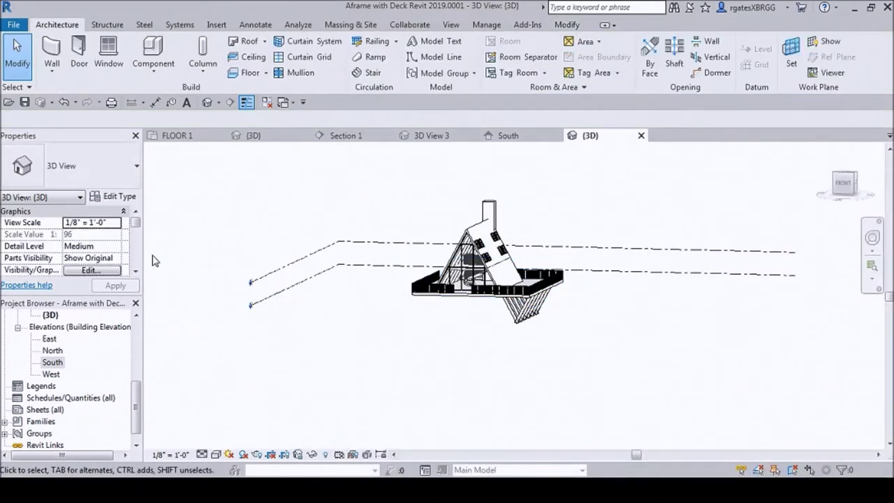
{"action": "left_click_drag", "start_coordinate": [137, 401], "coordinate": [164, 329]}
Open the Site floor plan from the Project Browser.
{"action": "double_click", "coordinate": [49, 363]}
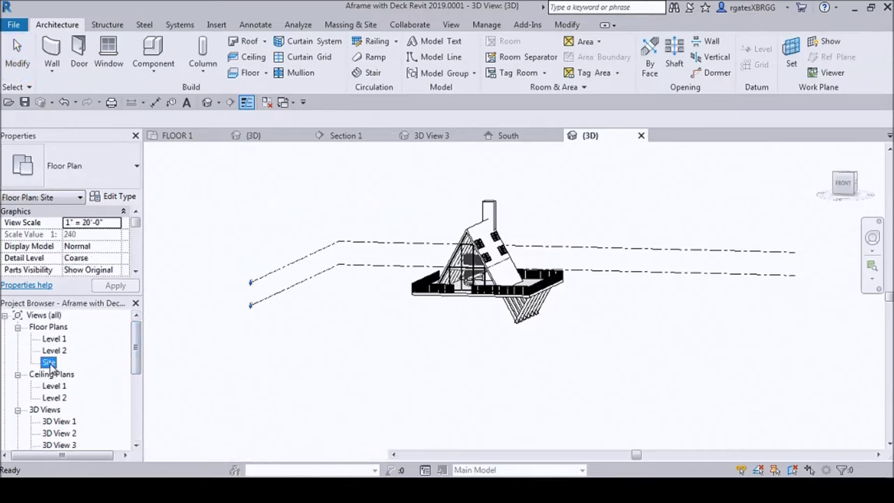
{"action": "scroll", "coordinate": [559, 253], "scroll_direction": "up", "scroll_amount": 4}
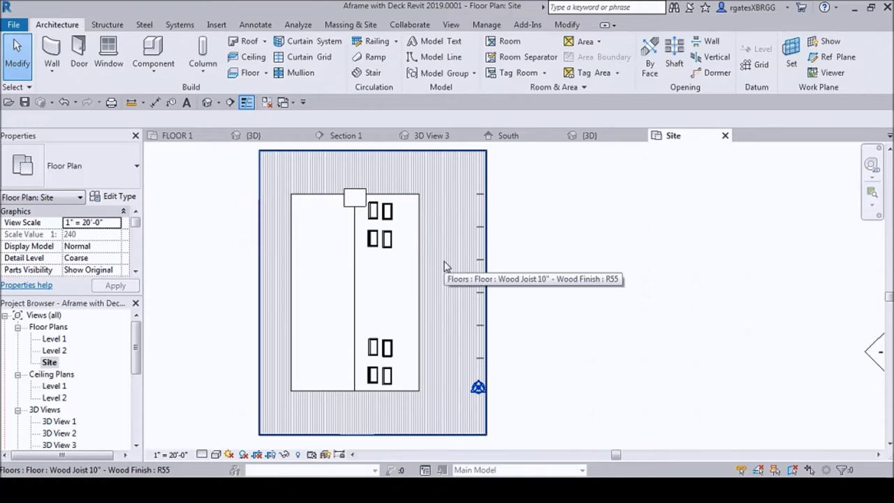
{"action": "scroll", "coordinate": [559, 241], "scroll_direction": "down", "scroll_amount": 3}
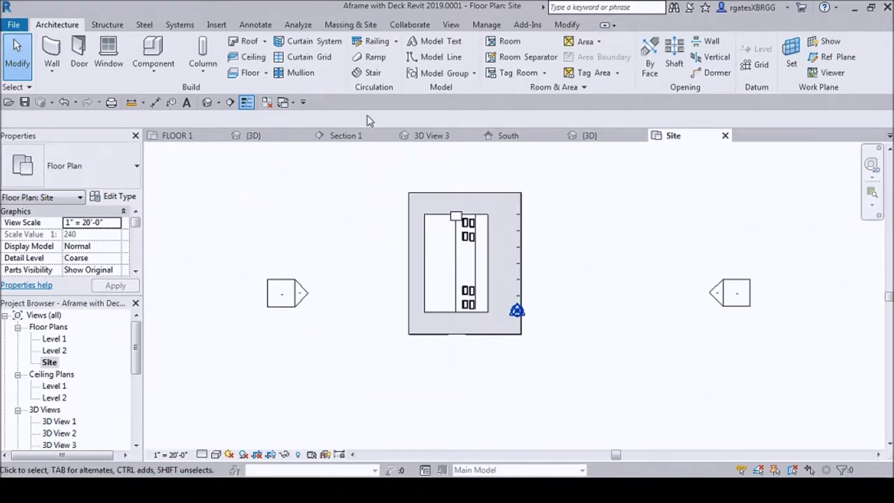
Start a new toposurface from Massing & Site and place a point below the house.
{"action": "left_click", "coordinate": [350, 25]}
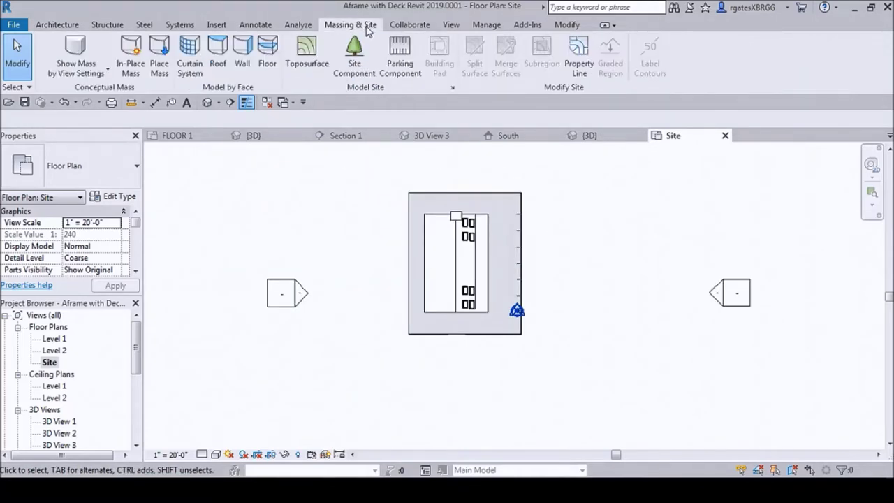
{"action": "left_click", "coordinate": [306, 47]}
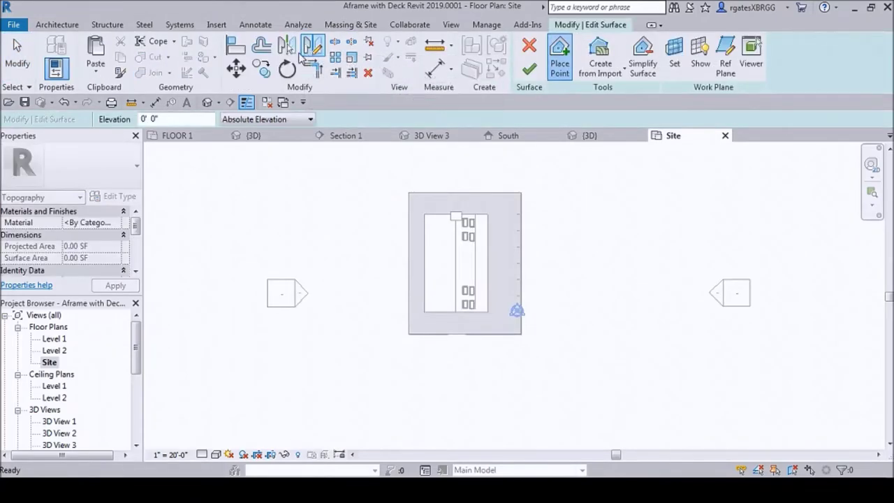
{"action": "scroll", "coordinate": [435, 235], "scroll_direction": "down", "scroll_amount": 2}
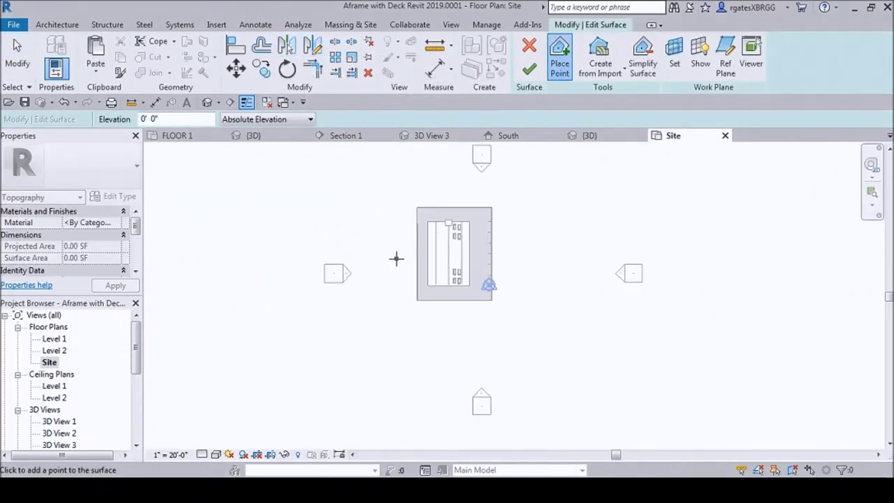
{"action": "scroll", "coordinate": [396, 259], "scroll_direction": "up", "scroll_amount": 1}
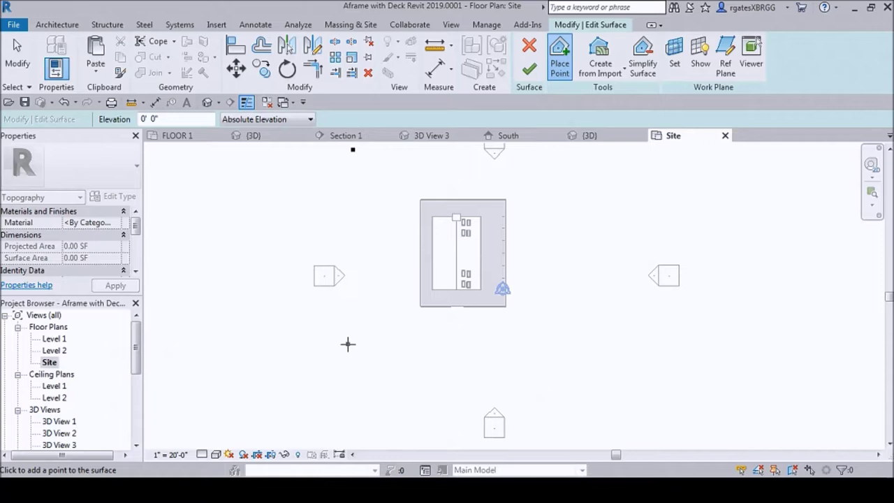
{"action": "left_click", "coordinate": [470, 348]}
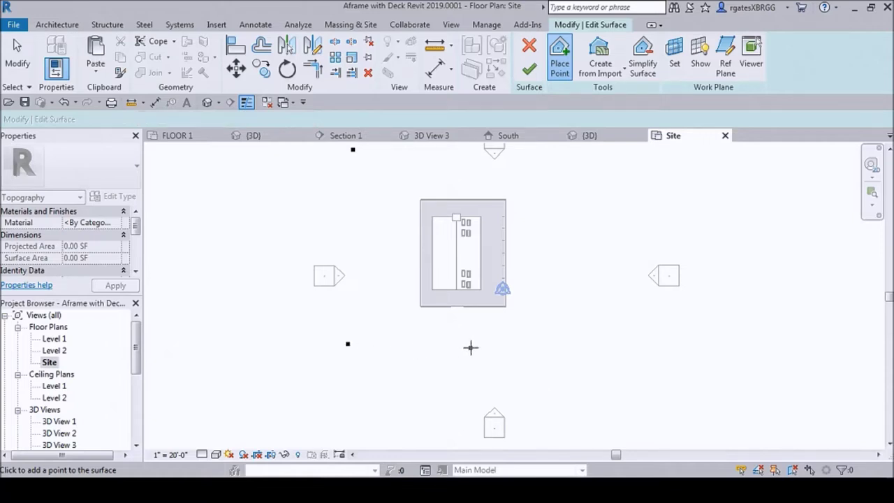
Add two more boundary points, one above and one near the lower-right corner.
{"action": "left_click", "coordinate": [468, 145]}
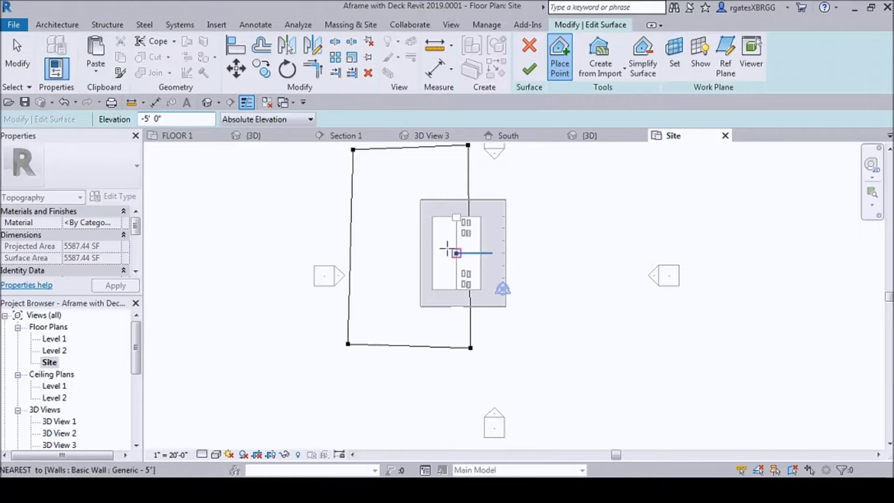
{"action": "left_click", "coordinate": [487, 347]}
{"action": "scroll", "coordinate": [489, 345], "scroll_direction": "down", "scroll_amount": 1}
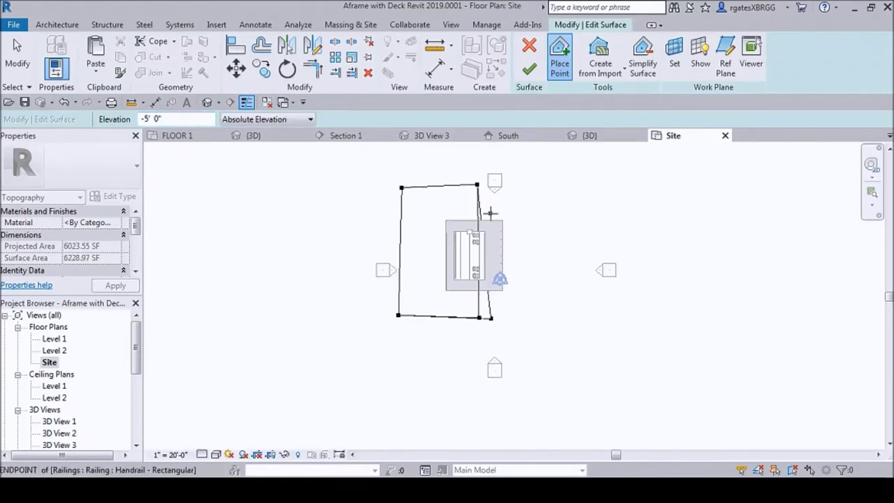
{"action": "scroll", "coordinate": [492, 187], "scroll_direction": "up", "scroll_amount": 1}
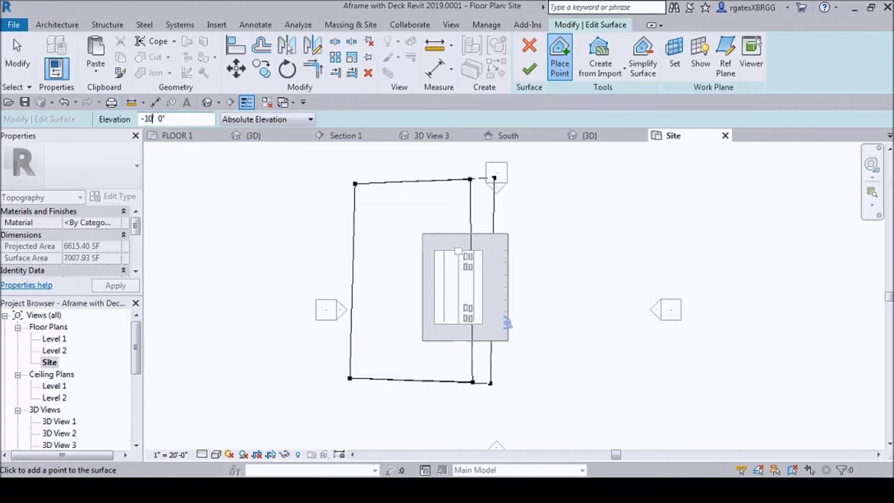
Place -10' elevation points extending the boundary to the right, then finish the surface.
{"action": "left_click", "coordinate": [525, 175]}
{"action": "left_click", "coordinate": [533, 384]}
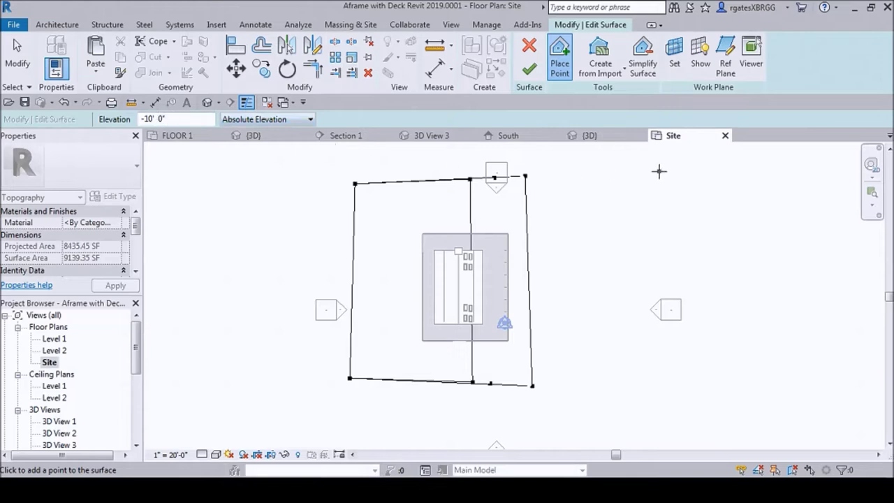
{"action": "left_click", "coordinate": [694, 168]}
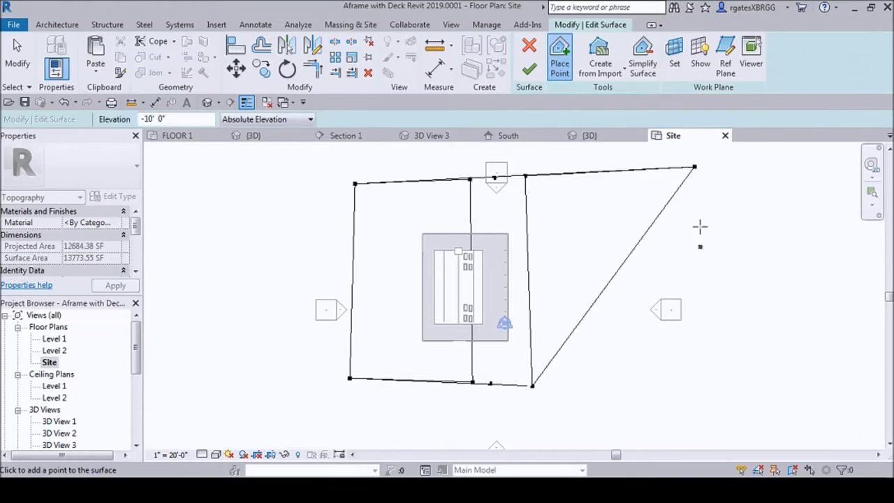
{"action": "left_click", "coordinate": [710, 389]}
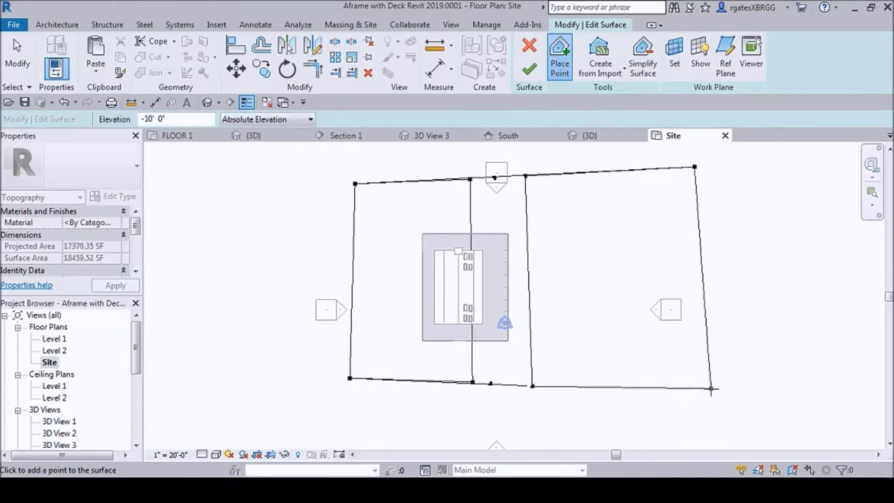
{"action": "left_click", "coordinate": [528, 68]}
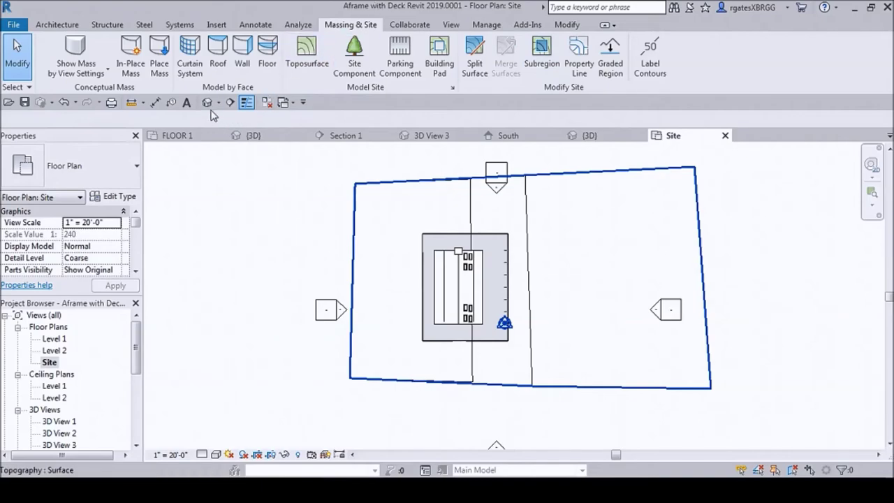
{"action": "key", "text": "Escape"}
Switch to the 3D view, orbit to a lower frontal angle, and select the topography.
{"action": "left_click", "coordinate": [589, 135]}
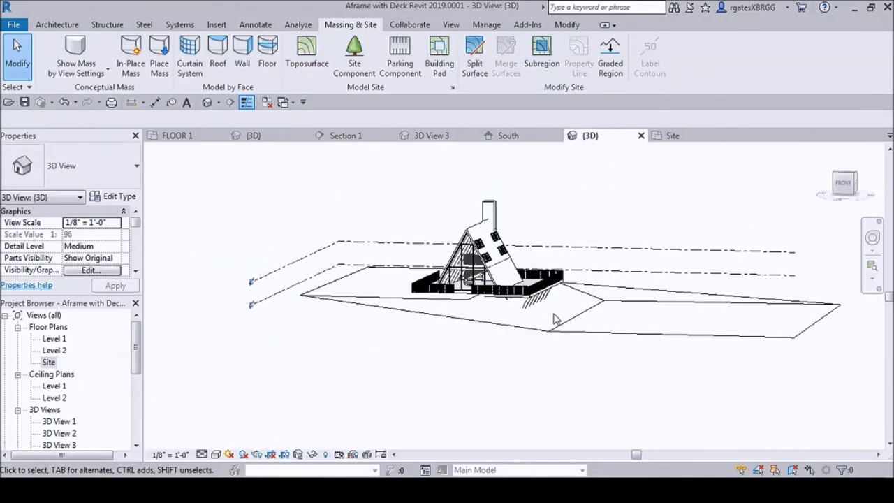
{"action": "scroll", "coordinate": [553, 319], "scroll_direction": "up", "scroll_amount": 3}
{"action": "middle_click_drag", "start_coordinate": [593, 313], "coordinate": [419, 283], "text": "shift"}
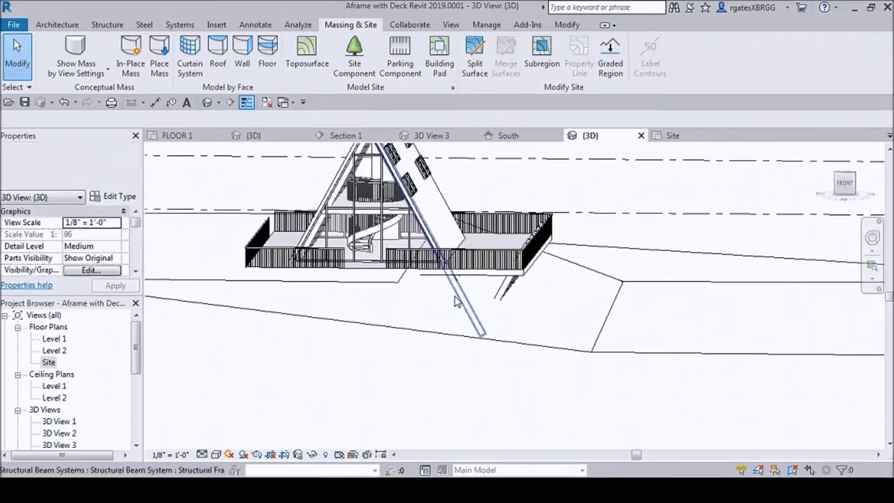
{"action": "left_click", "coordinate": [386, 288]}
{"action": "scroll", "coordinate": [353, 291], "scroll_direction": "up", "scroll_amount": 5}
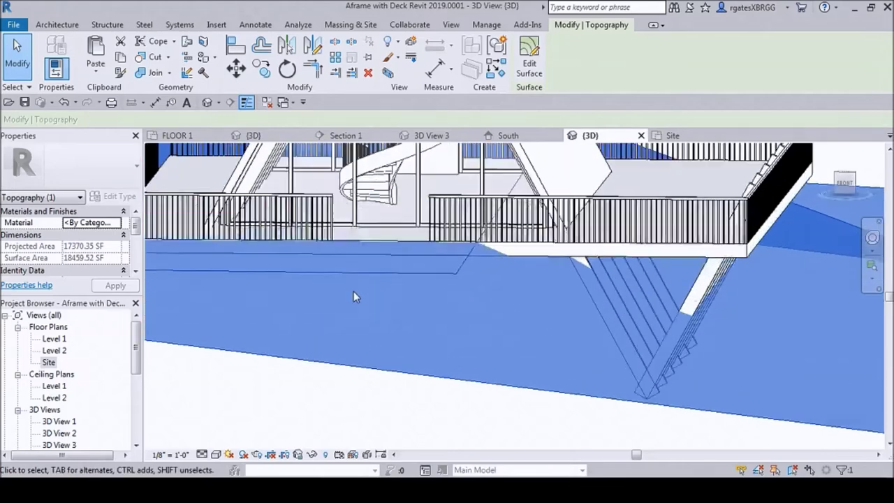
Orbit around the deck supports, view the model from the front, then deselect.
{"action": "middle_click_drag", "start_coordinate": [641, 236], "coordinate": [726, 244], "text": "shift"}
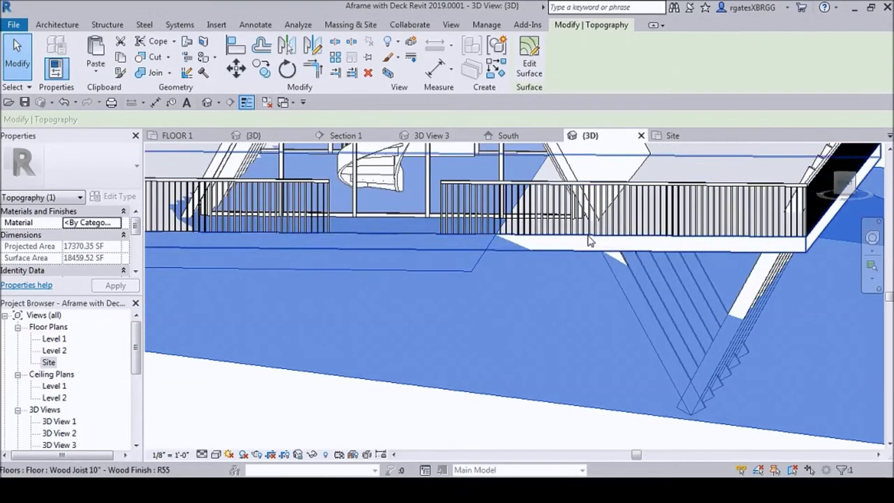
{"action": "middle_click_drag", "start_coordinate": [549, 239], "coordinate": [517, 281], "text": "shift"}
{"action": "middle_click_drag", "start_coordinate": [539, 381], "coordinate": [509, 365], "text": "shift"}
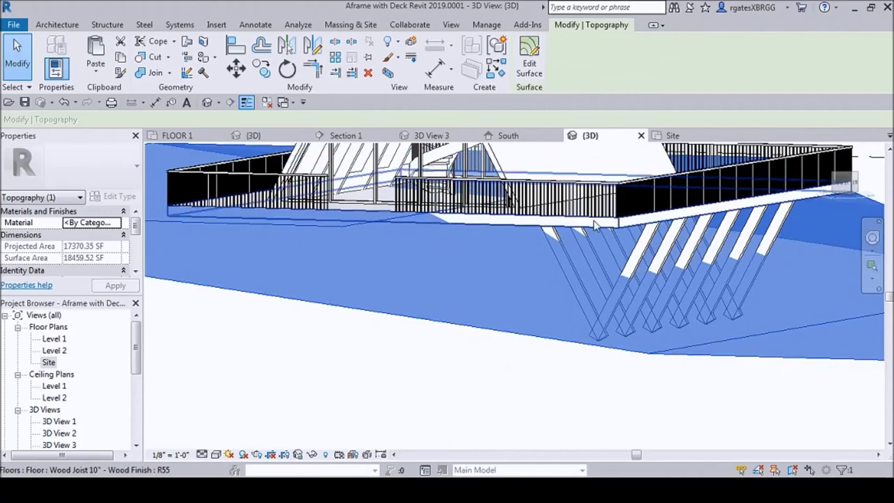
{"action": "scroll", "coordinate": [637, 234], "scroll_direction": "up", "scroll_amount": 4}
{"action": "scroll", "coordinate": [637, 234], "scroll_direction": "up", "scroll_amount": 3}
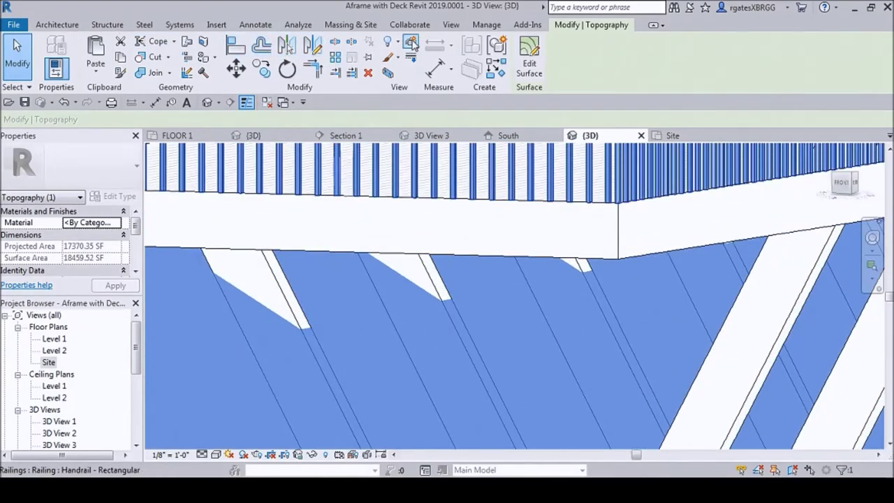
{"action": "left_click", "coordinate": [845, 183]}
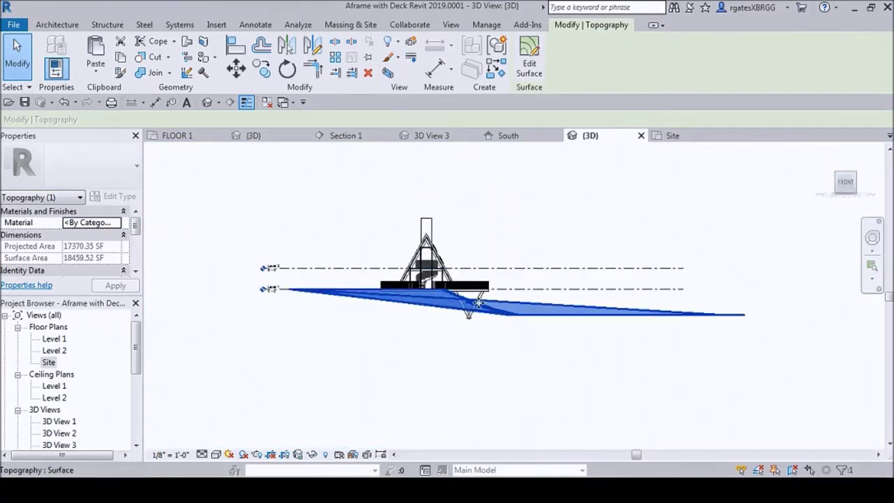
{"action": "left_click", "coordinate": [433, 253]}
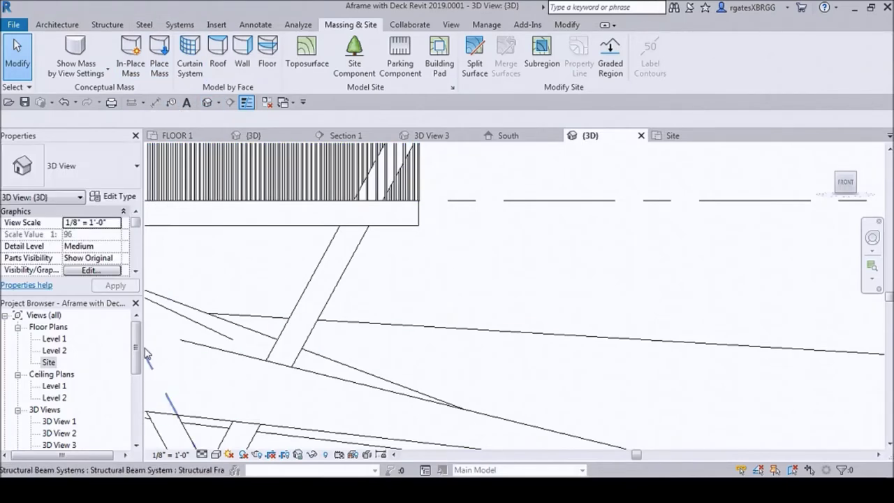
{"action": "scroll", "coordinate": [70, 370], "scroll_direction": "down", "scroll_amount": 3}
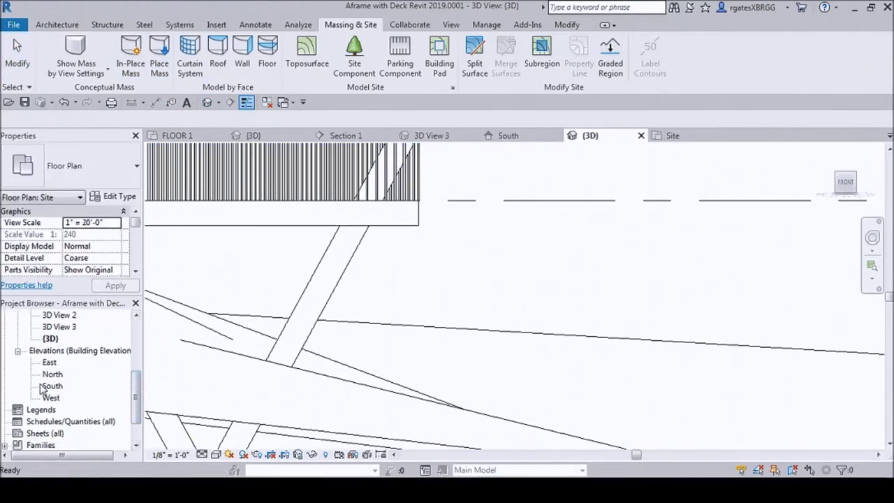
Open the South elevation and measure the deck edge with an aligned dimension.
{"action": "double_click", "coordinate": [52, 386]}
{"action": "scroll", "coordinate": [789, 357], "scroll_direction": "up", "scroll_amount": 3}
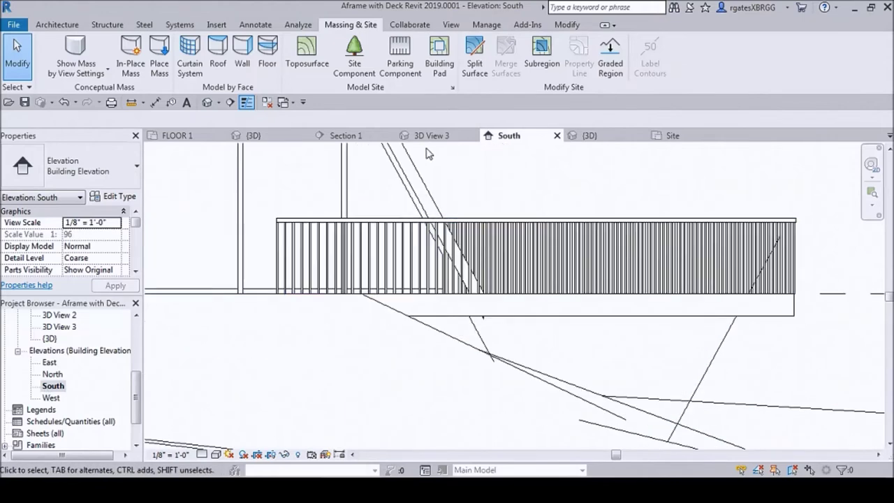
{"action": "left_click", "coordinate": [155, 102]}
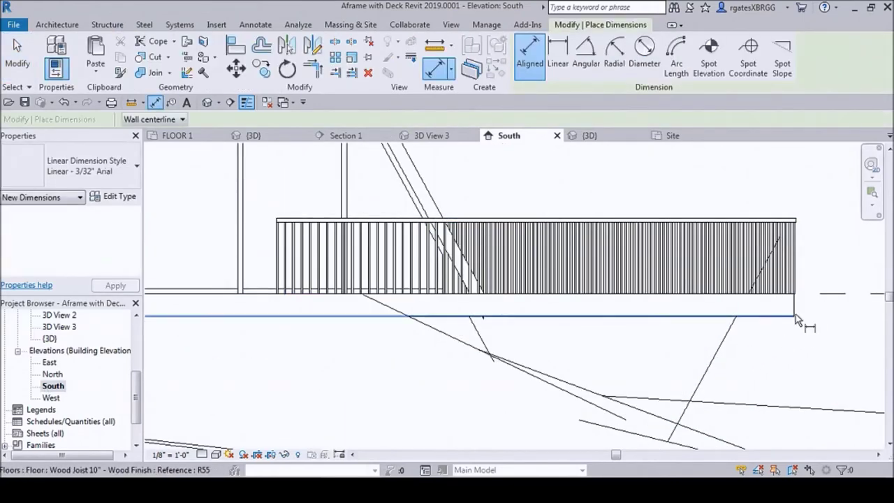
{"action": "scroll", "coordinate": [791, 321], "scroll_direction": "up", "scroll_amount": 5}
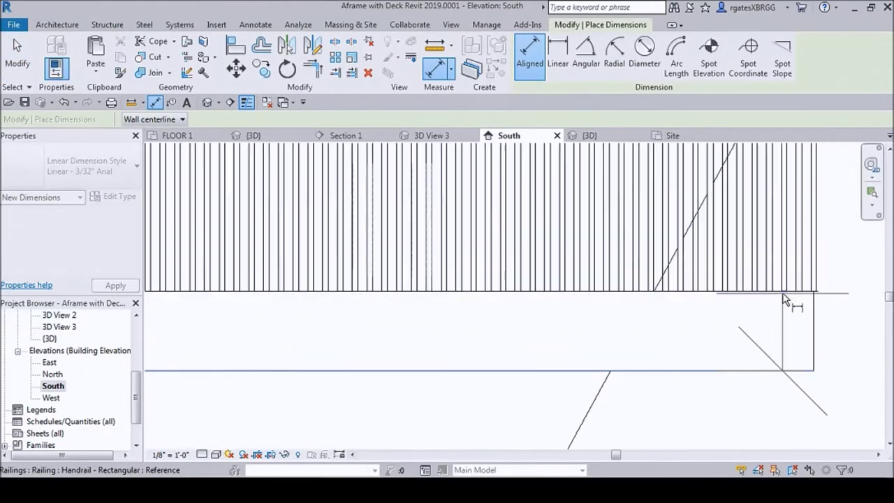
{"action": "left_click", "coordinate": [777, 298]}
{"action": "scroll", "coordinate": [781, 301], "scroll_direction": "down", "scroll_amount": 4}
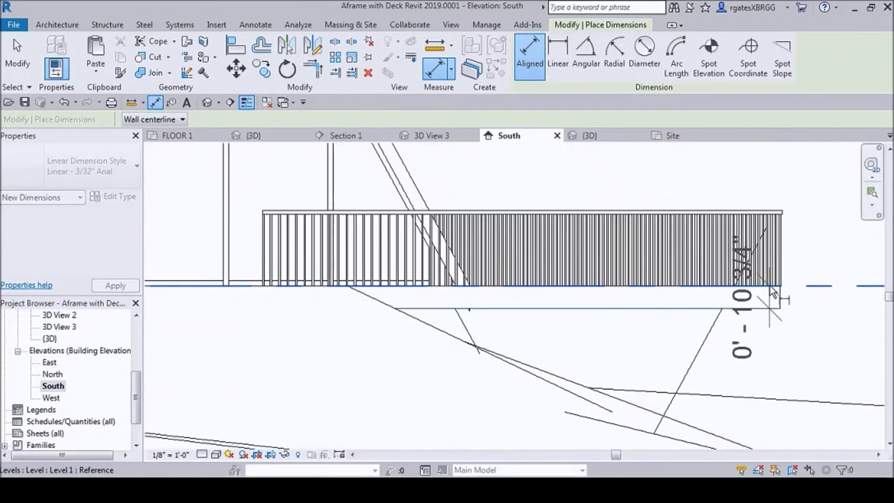
Discard the temporary dimension, exit the tool, and return to the Site plan.
{"action": "key", "text": "Escape"}
{"action": "scroll", "coordinate": [808, 299], "scroll_direction": "down", "scroll_amount": 3}
{"action": "key", "text": "Escape"}
{"action": "scroll", "coordinate": [811, 304], "scroll_direction": "up", "scroll_amount": 3}
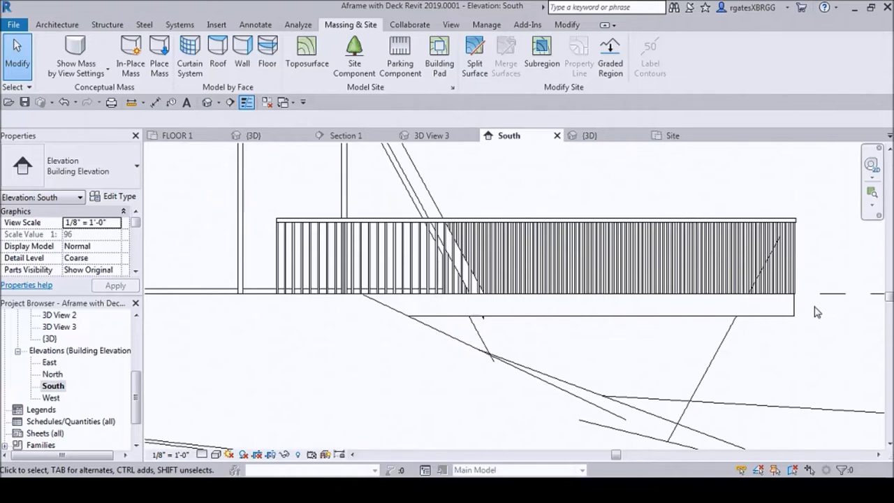
{"action": "scroll", "coordinate": [785, 346], "scroll_direction": "down", "scroll_amount": 2}
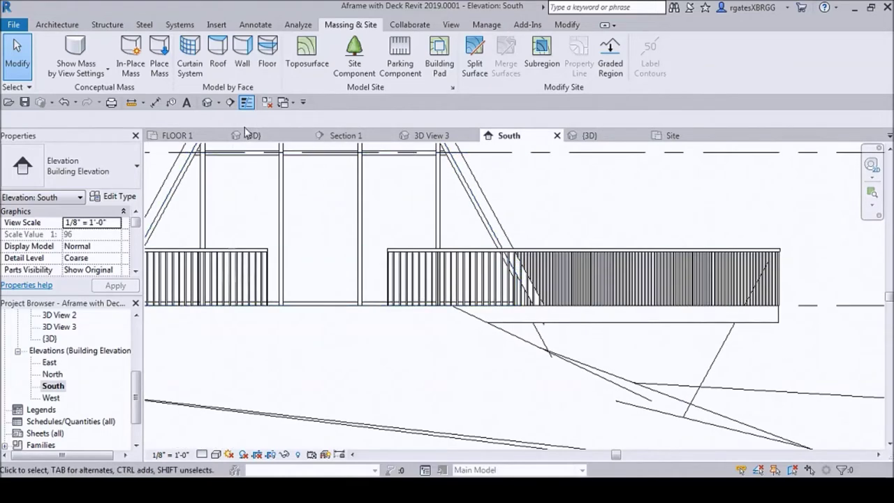
{"action": "left_click", "coordinate": [656, 135]}
Select the topography surface and enter Edit Surface mode.
{"action": "left_click", "coordinate": [504, 341]}
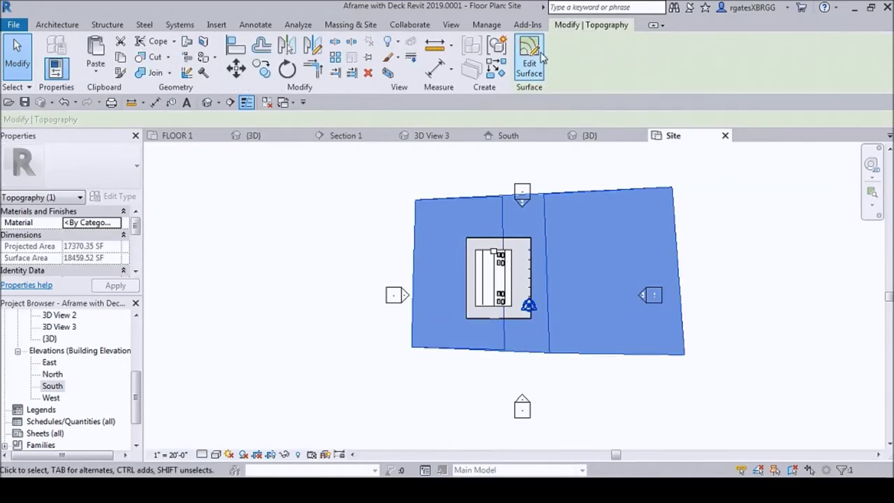
{"action": "left_click", "coordinate": [499, 175]}
{"action": "scroll", "coordinate": [458, 370], "scroll_direction": "up", "scroll_amount": 2}
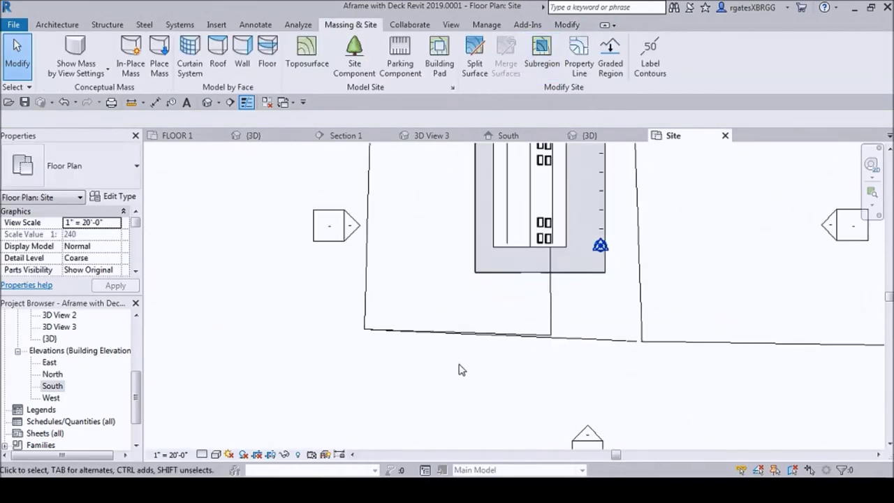
{"action": "left_click", "coordinate": [379, 333]}
{"action": "scroll", "coordinate": [391, 370], "scroll_direction": "down", "scroll_amount": 1}
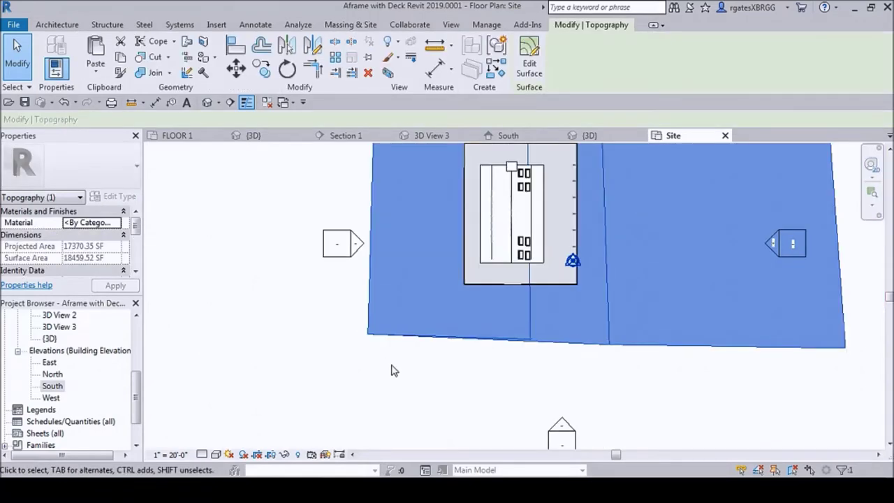
{"action": "left_click", "coordinate": [529, 67]}
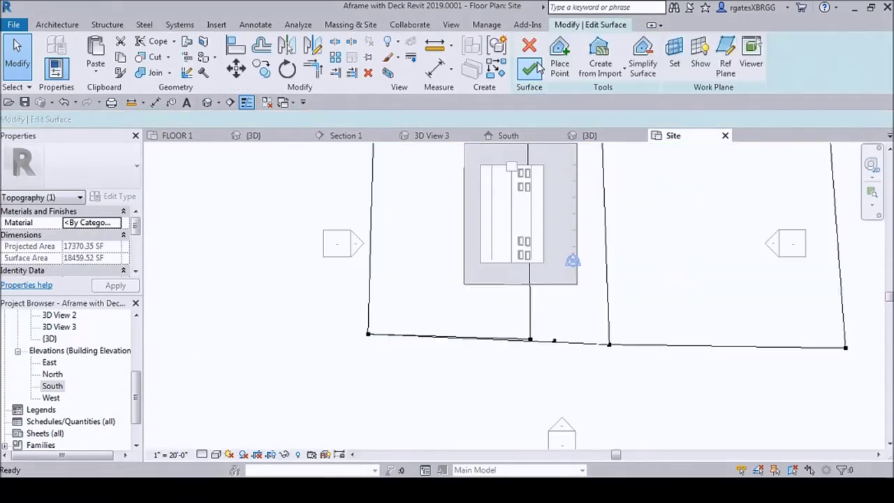
Change the bottom-left corner point's elevation, then check the interior points, including the -5' 0" one.
{"action": "left_click", "coordinate": [369, 335]}
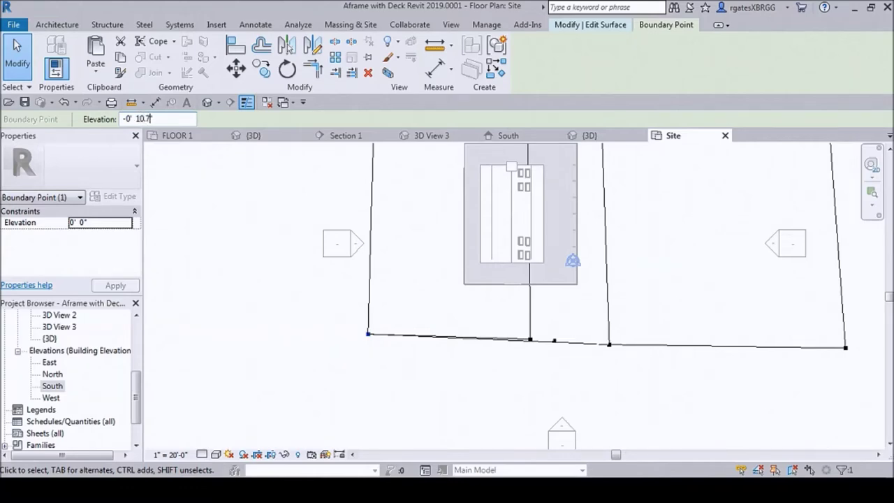
{"action": "key", "text": "Return"}
{"action": "key", "text": "Escape"}
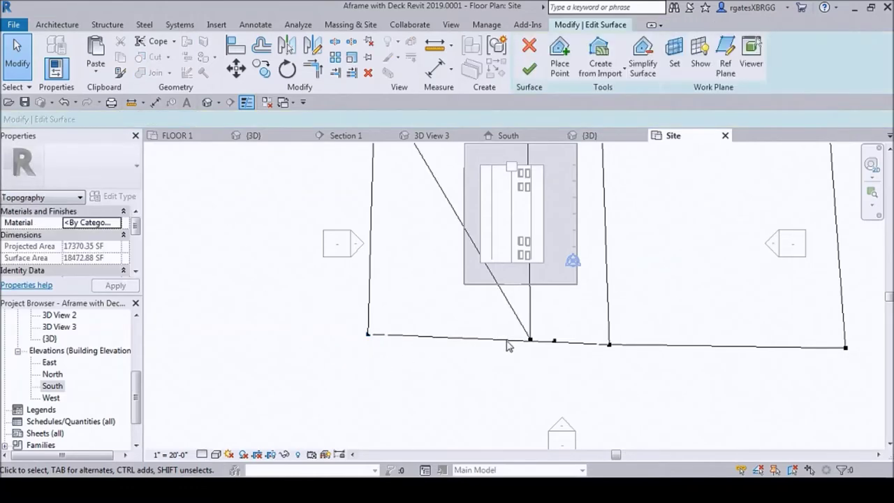
{"action": "left_click", "coordinate": [528, 340]}
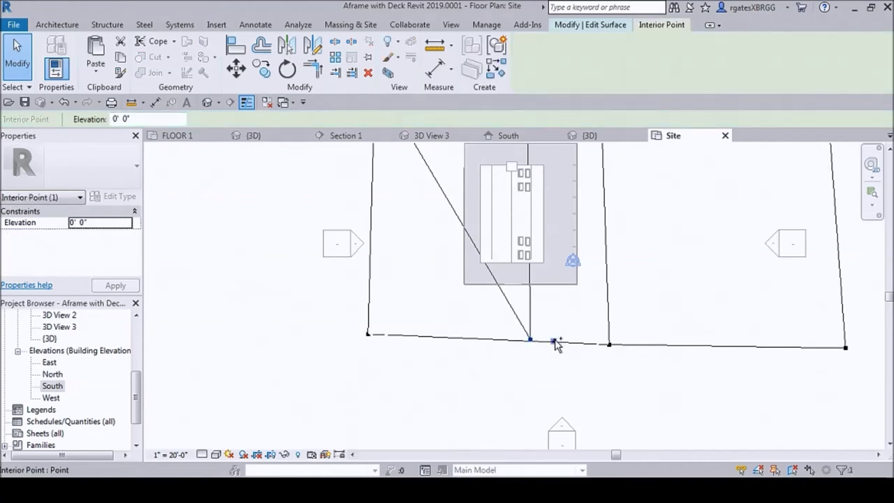
{"action": "left_click", "coordinate": [553, 342], "text": "ctrl"}
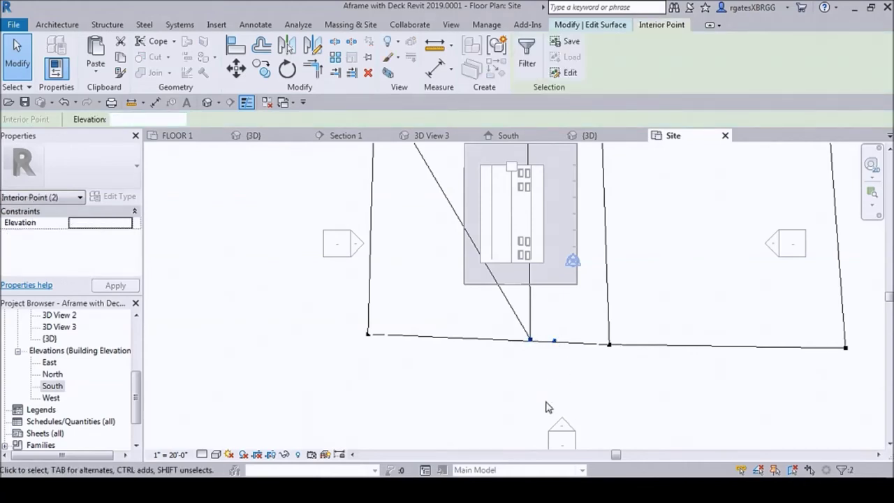
{"action": "scroll", "coordinate": [547, 407], "scroll_direction": "down", "scroll_amount": 3}
{"action": "left_click", "coordinate": [558, 371]}
{"action": "left_click", "coordinate": [551, 366]}
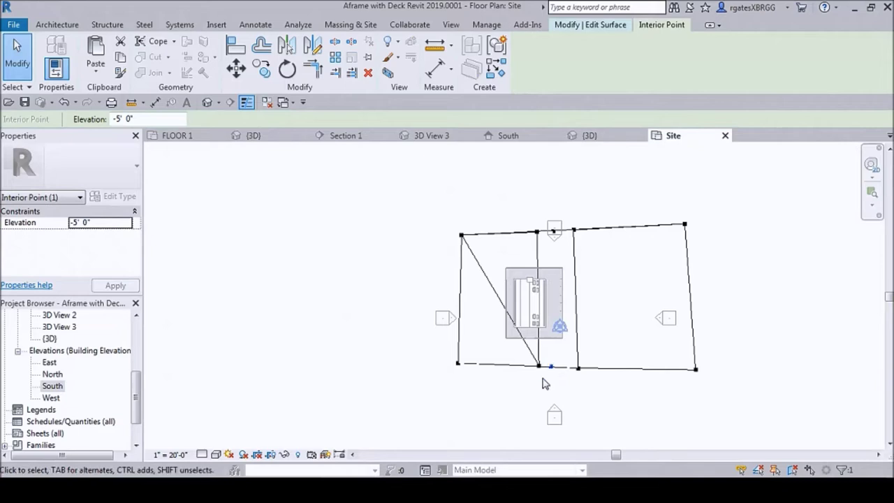
{"action": "left_click", "coordinate": [535, 375]}
Set a new elevation for a bottom-edge point and two top-edge points, then finish the surface.
{"action": "left_click", "coordinate": [538, 364]}
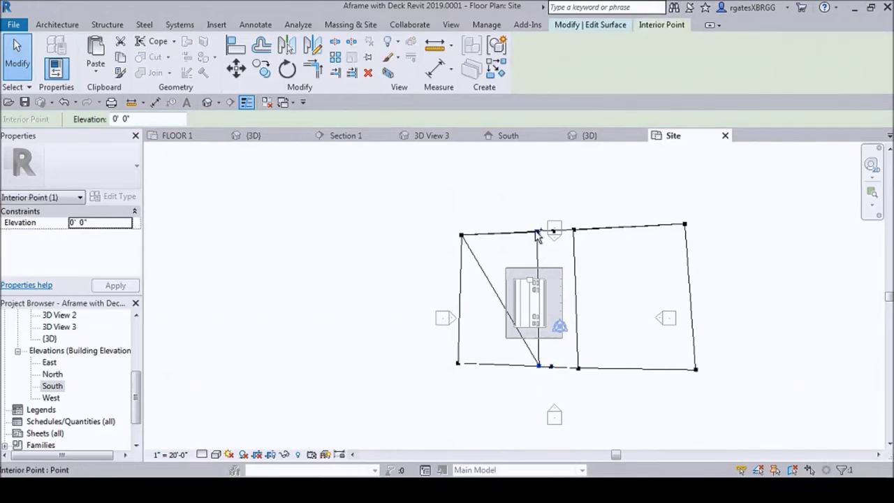
{"action": "left_click", "coordinate": [538, 233], "text": "ctrl"}
{"action": "left_click", "coordinate": [462, 235], "text": "ctrl"}
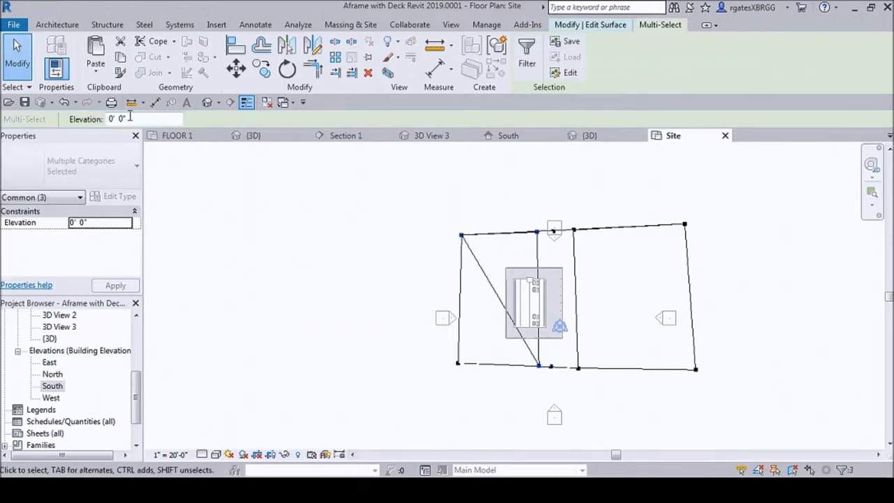
{"action": "double_click", "coordinate": [120, 118]}
{"action": "left_click", "coordinate": [265, 201]}
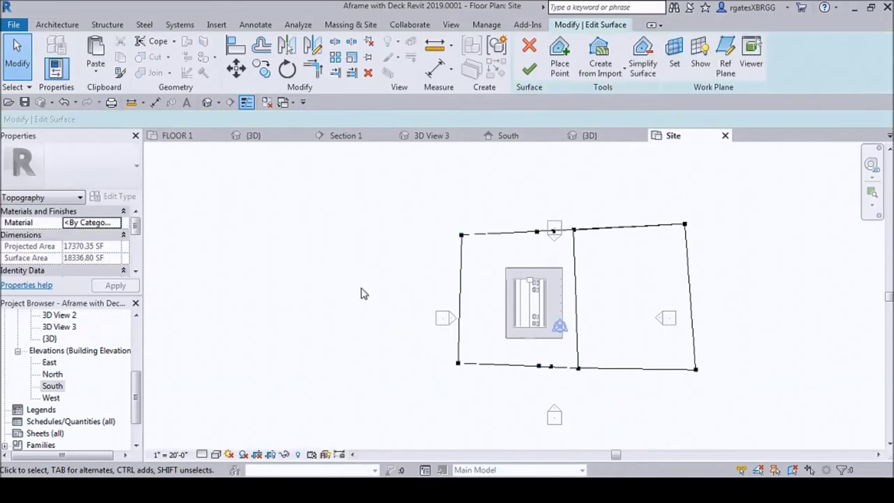
{"action": "left_click", "coordinate": [529, 70]}
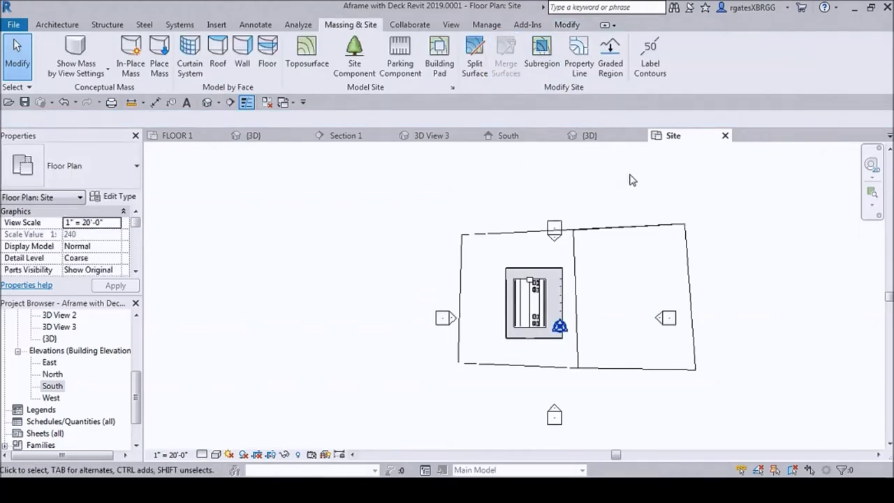
In the 3D view, select the toposurface and orbit to see the site from above.
{"action": "left_click", "coordinate": [622, 137]}
{"action": "scroll", "coordinate": [454, 260], "scroll_direction": "down", "scroll_amount": 5}
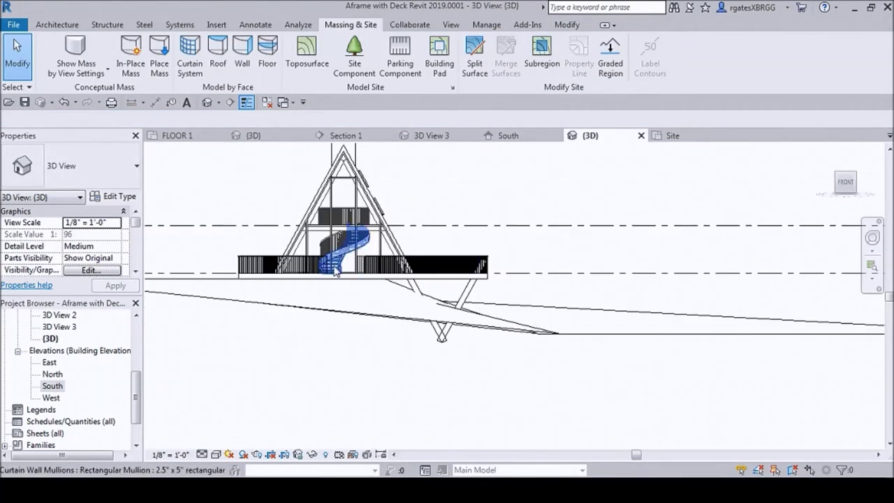
{"action": "left_click", "coordinate": [429, 300]}
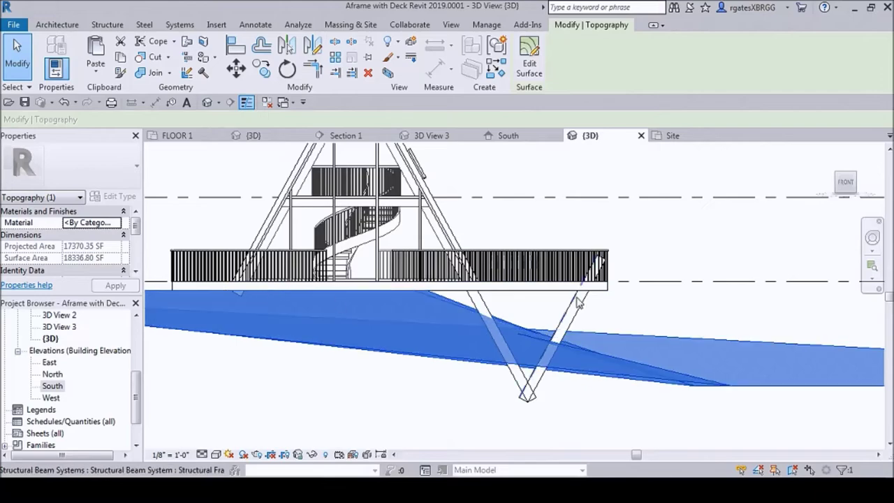
{"action": "scroll", "coordinate": [317, 292], "scroll_direction": "down", "scroll_amount": 1}
{"action": "scroll", "coordinate": [269, 294], "scroll_direction": "up", "scroll_amount": 1}
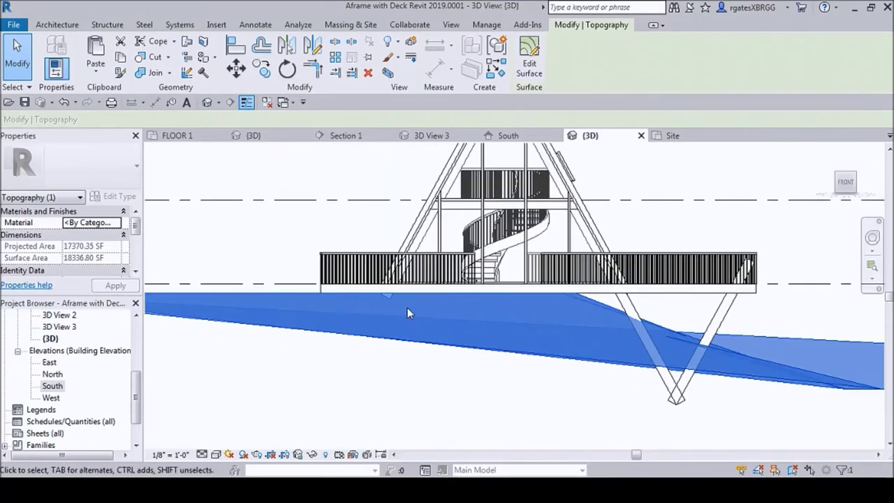
{"action": "scroll", "coordinate": [560, 322], "scroll_direction": "down", "scroll_amount": 1}
{"action": "scroll", "coordinate": [699, 343], "scroll_direction": "down", "scroll_amount": 1}
{"action": "scroll", "coordinate": [712, 356], "scroll_direction": "up", "scroll_amount": 1}
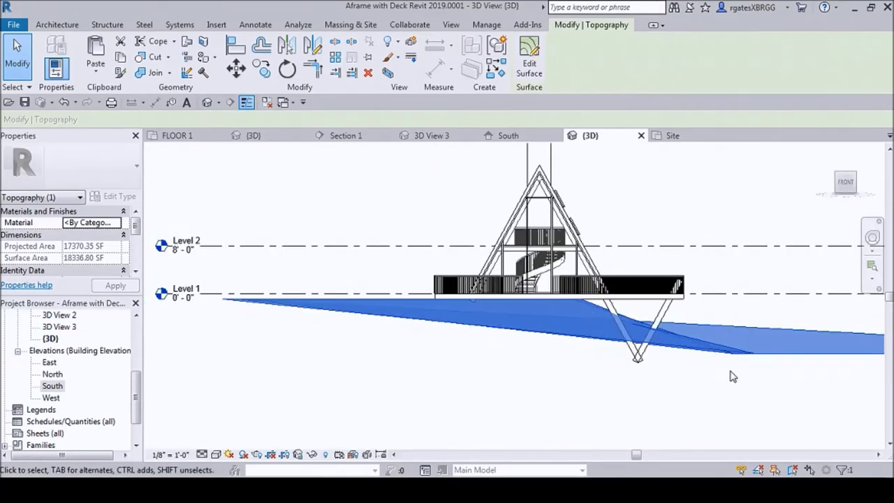
{"action": "middle_click_drag", "start_coordinate": [730, 375], "coordinate": [510, 410], "text": "shift"}
{"action": "left_click", "coordinate": [714, 241]}
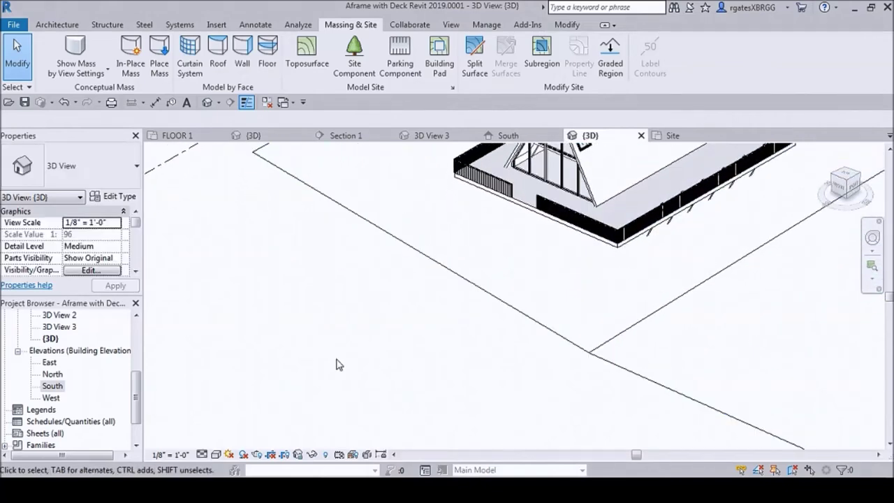
{"action": "left_click", "coordinate": [409, 247]}
Clear the selection and turn on Section Box in the 3D view's Properties.
{"action": "key", "text": "Escape"}
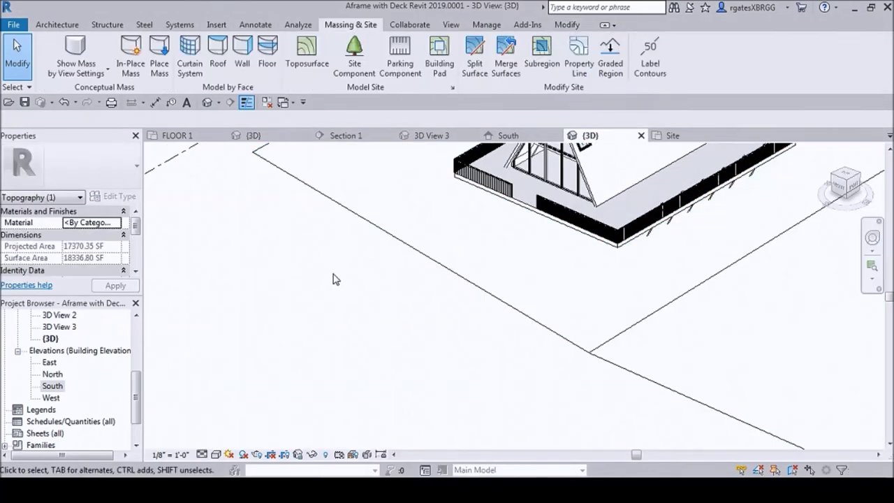
{"action": "scroll", "coordinate": [139, 224], "scroll_direction": "down", "scroll_amount": 5}
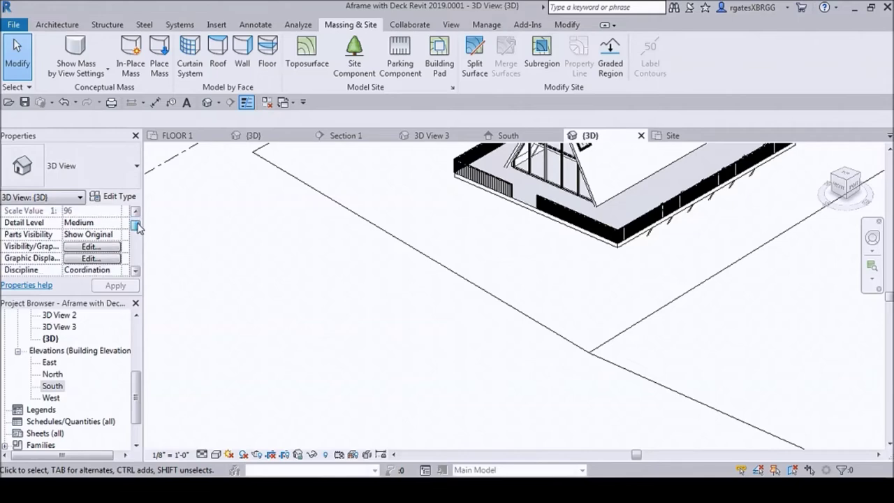
{"action": "left_click", "coordinate": [70, 246]}
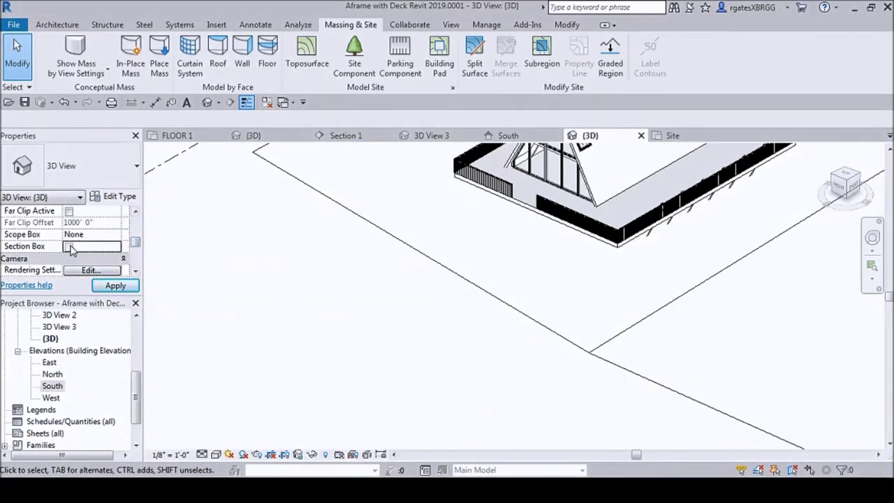
{"action": "scroll", "coordinate": [347, 293], "scroll_direction": "down", "scroll_amount": 5}
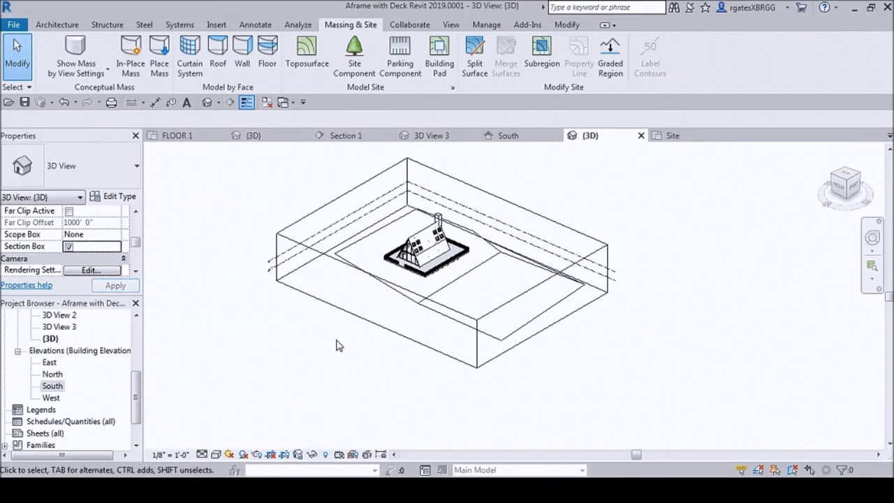
Pull the section box's front, right and far faces inward to cut the site.
{"action": "left_click", "coordinate": [319, 258]}
{"action": "scroll", "coordinate": [384, 297], "scroll_direction": "up", "scroll_amount": 3}
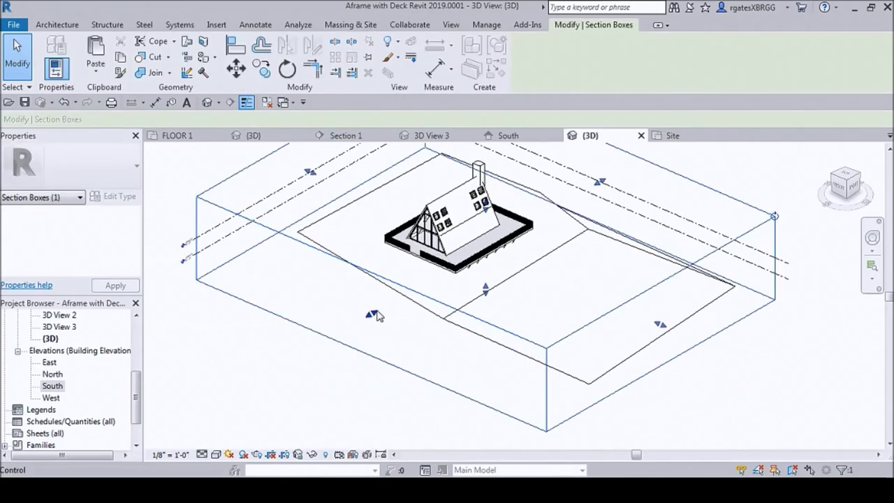
{"action": "left_click_drag", "start_coordinate": [402, 299], "coordinate": [441, 276]}
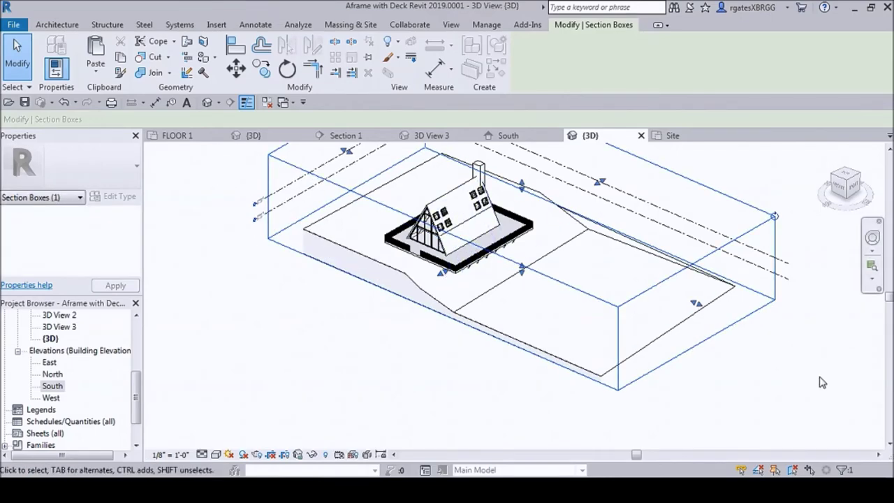
{"action": "left_click_drag", "start_coordinate": [690, 301], "coordinate": [647, 300]}
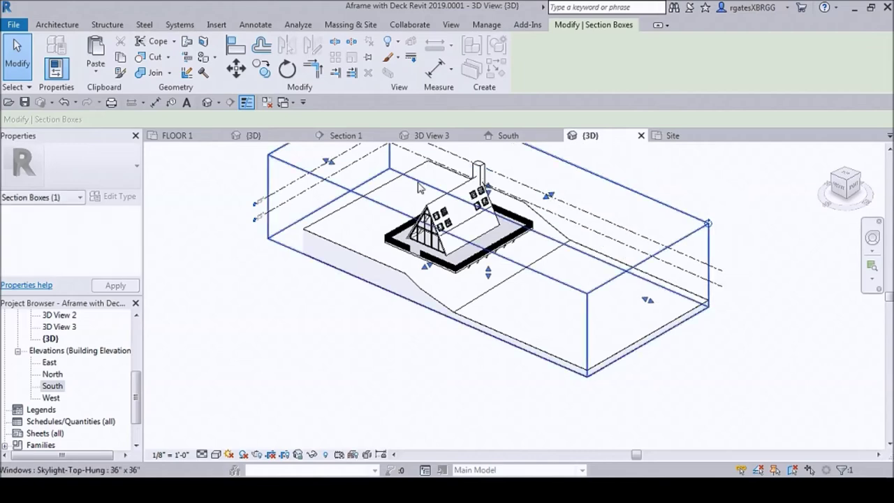
{"action": "left_click_drag", "start_coordinate": [327, 166], "coordinate": [330, 183]}
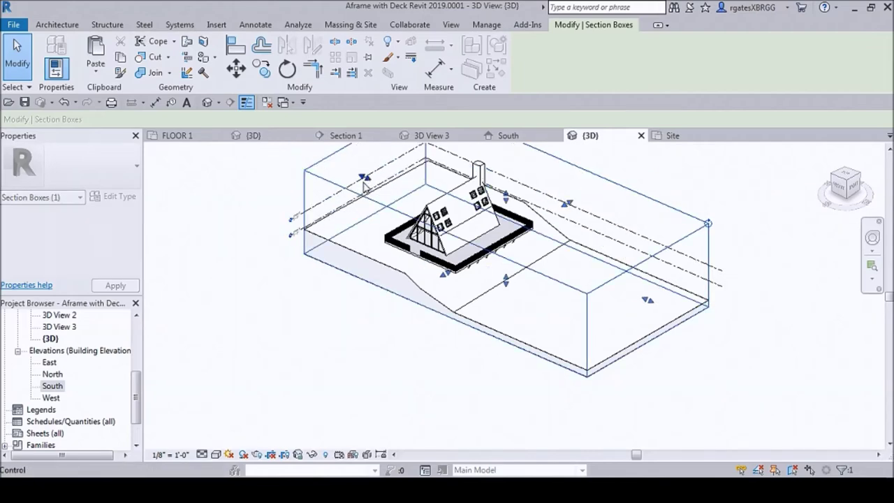
{"action": "left_click", "coordinate": [361, 383]}
{"action": "scroll", "coordinate": [387, 326], "scroll_direction": "up", "scroll_amount": 3}
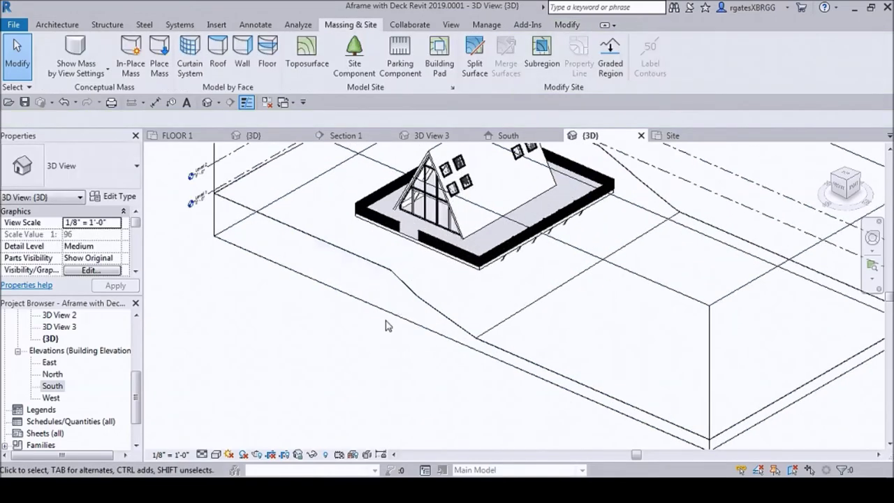
View the sectioned model from the front and zoom in on the cut terrain and supports.
{"action": "left_click", "coordinate": [840, 190]}
{"action": "scroll", "coordinate": [687, 276], "scroll_direction": "up", "scroll_amount": 5}
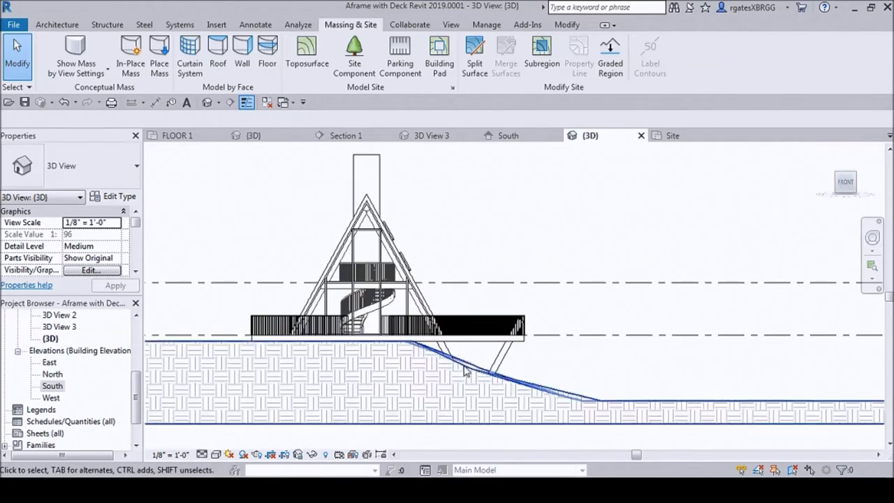
{"action": "scroll", "coordinate": [451, 383], "scroll_direction": "down", "scroll_amount": 2}
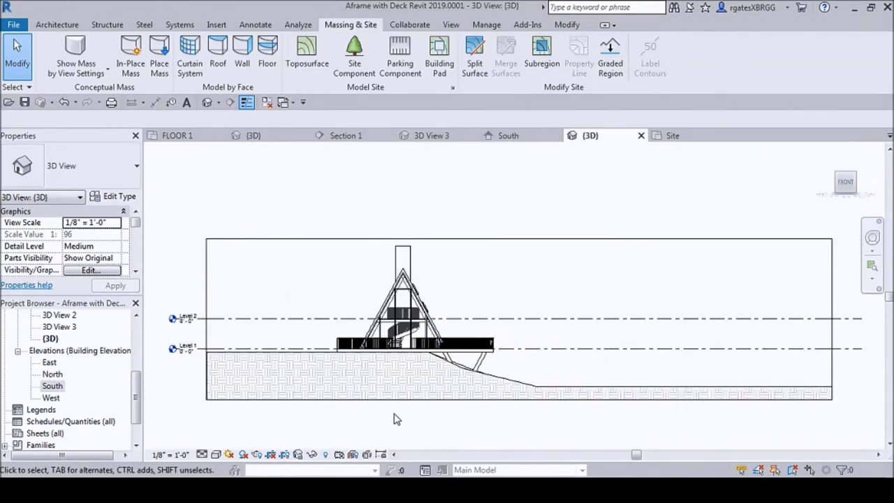
{"action": "scroll", "coordinate": [328, 399], "scroll_direction": "up", "scroll_amount": 4}
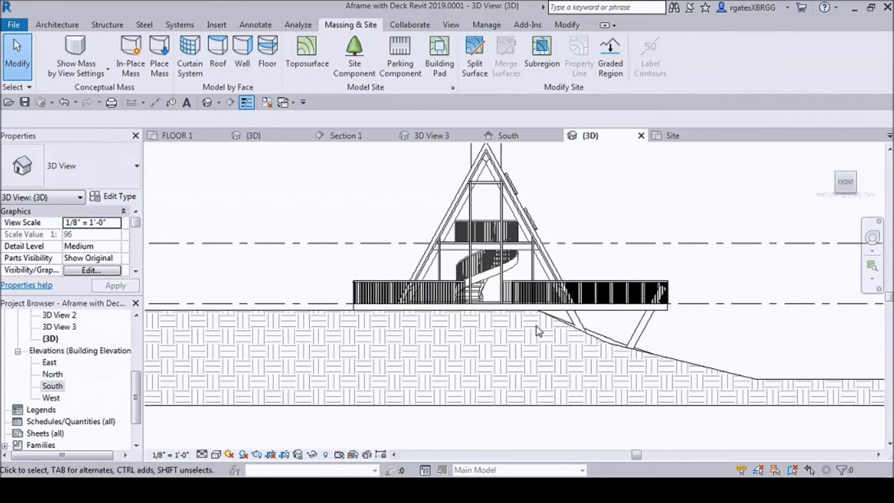
{"action": "scroll", "coordinate": [672, 342], "scroll_direction": "up", "scroll_amount": 3}
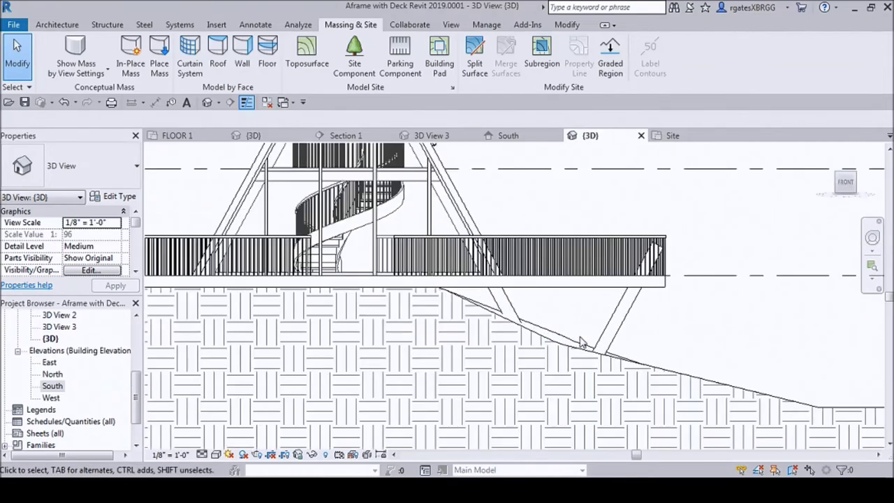
{"action": "scroll", "coordinate": [440, 379], "scroll_direction": "down", "scroll_amount": 2}
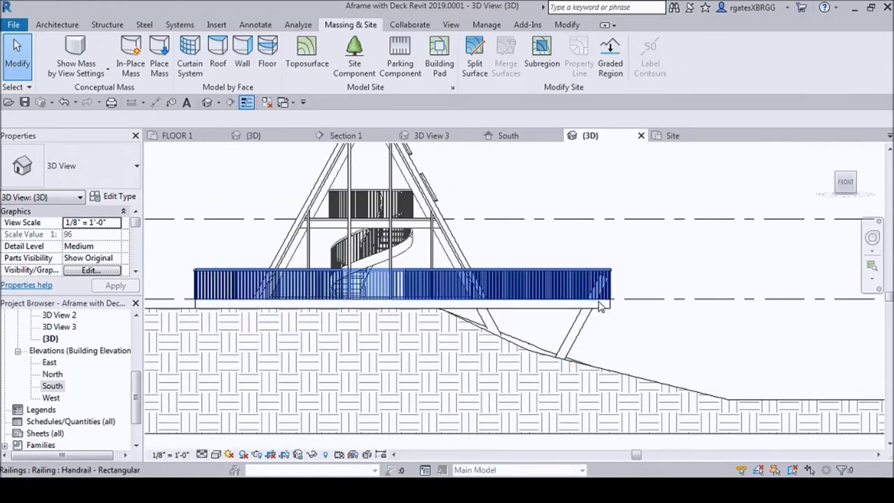
Orbit to an overhead view and zoom to fit the whole boxed site (ZF).
{"action": "middle_click_drag", "start_coordinate": [599, 306], "coordinate": [753, 197], "text": "shift"}
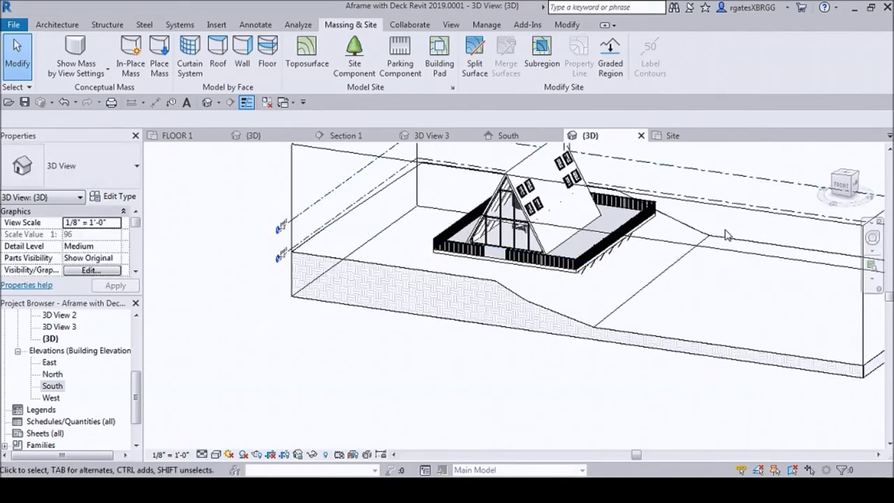
{"action": "key", "text": "z"}
{"action": "key", "text": "f"}
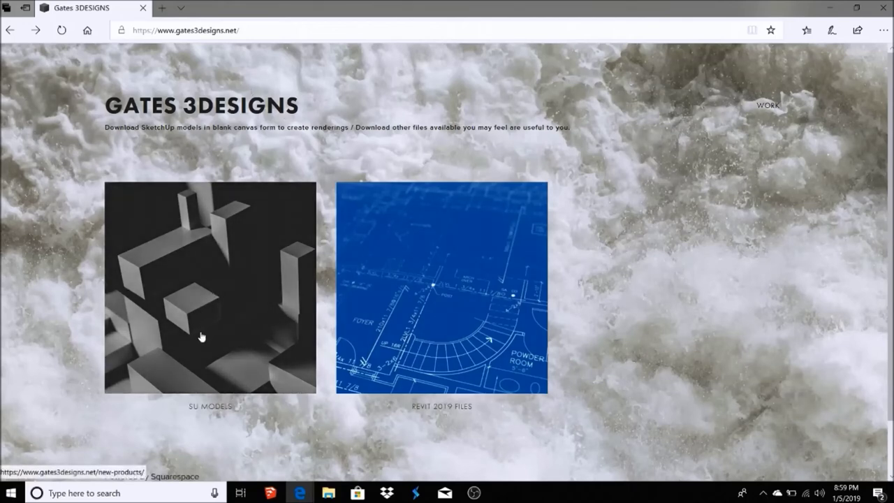
{"action": "left_click", "coordinate": [250, 315]}
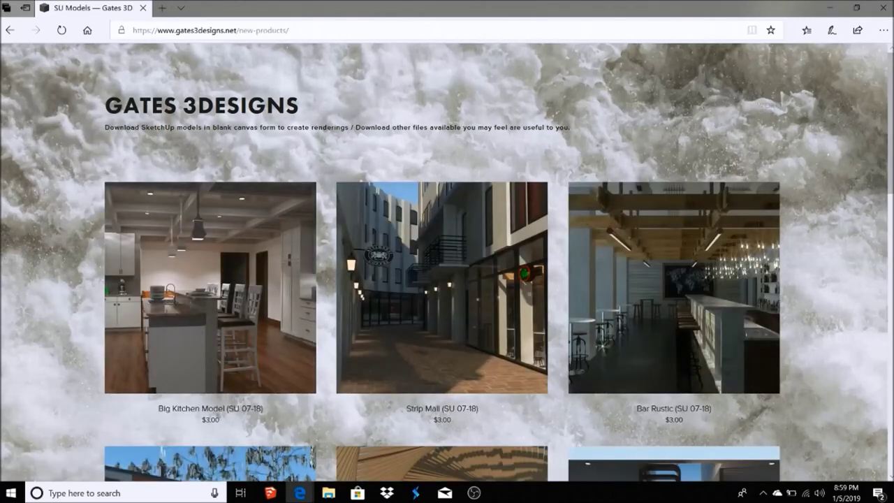
{"action": "scroll", "coordinate": [447, 263], "scroll_direction": "down", "scroll_amount": 3}
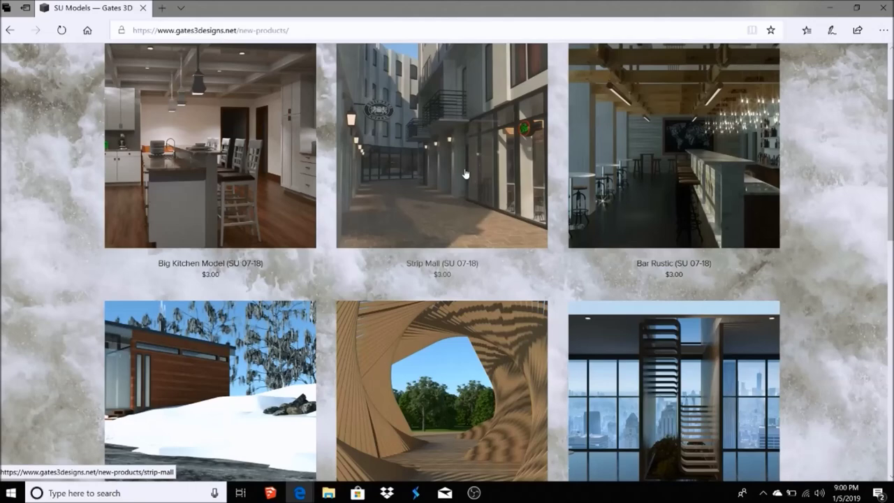
{"action": "scroll", "coordinate": [518, 106], "scroll_direction": "down", "scroll_amount": 3}
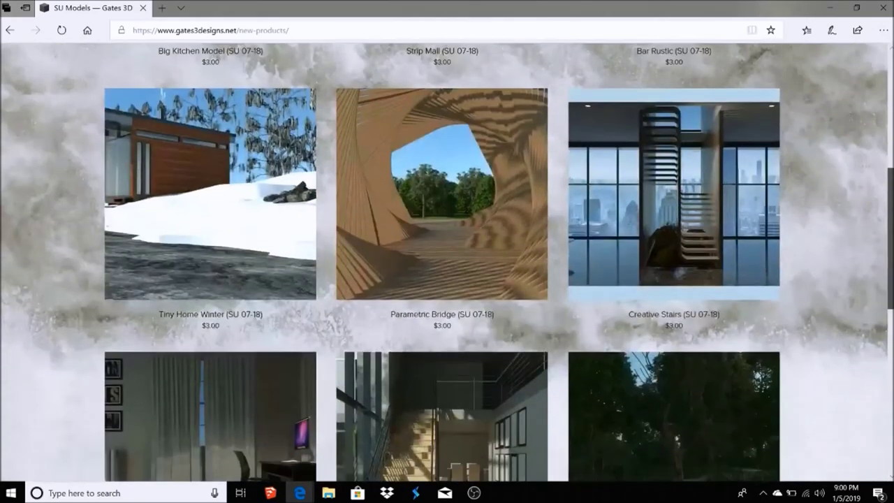
{"action": "scroll", "coordinate": [889, 103], "scroll_direction": "up", "scroll_amount": 4}
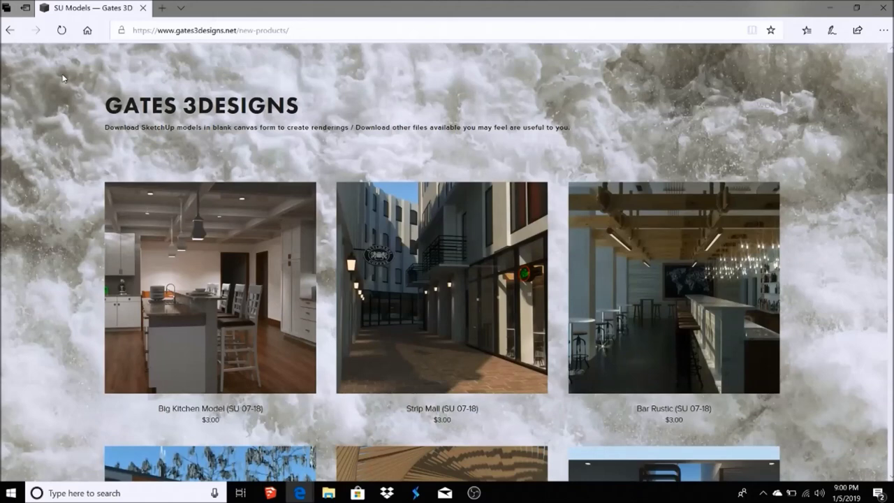
{"action": "left_click", "coordinate": [10, 31]}
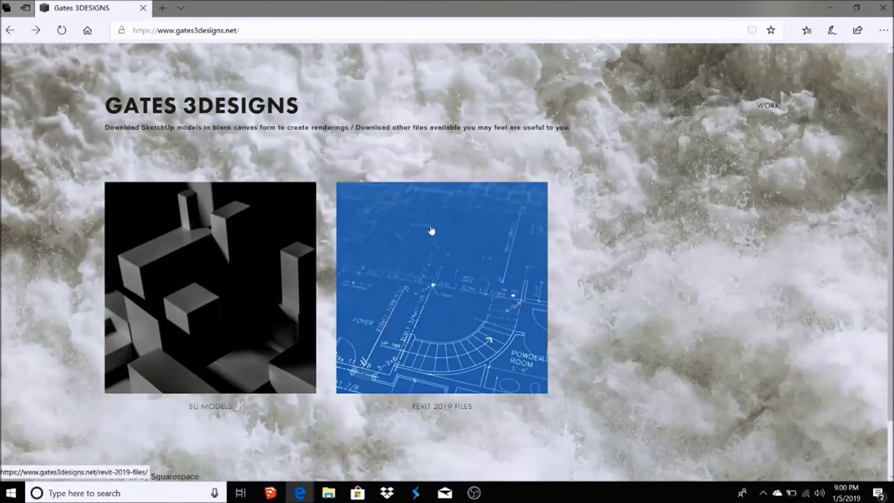